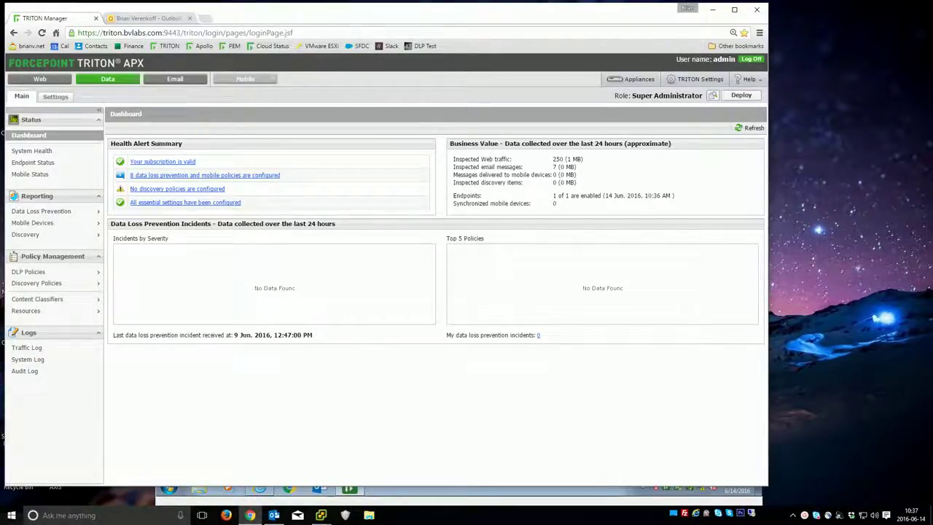
# - Open the DLP Incidents (last 3 days) report showing zero incidents, then switch to the SQL VM
pyautogui.moveTo(321, 21); pyautogui.dragTo(318, 24)
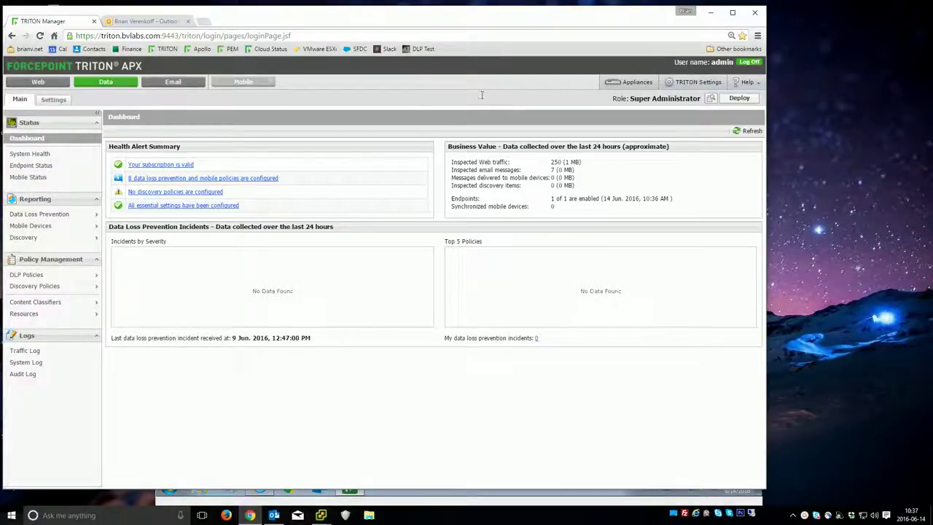
pyautogui.click(72, 275)
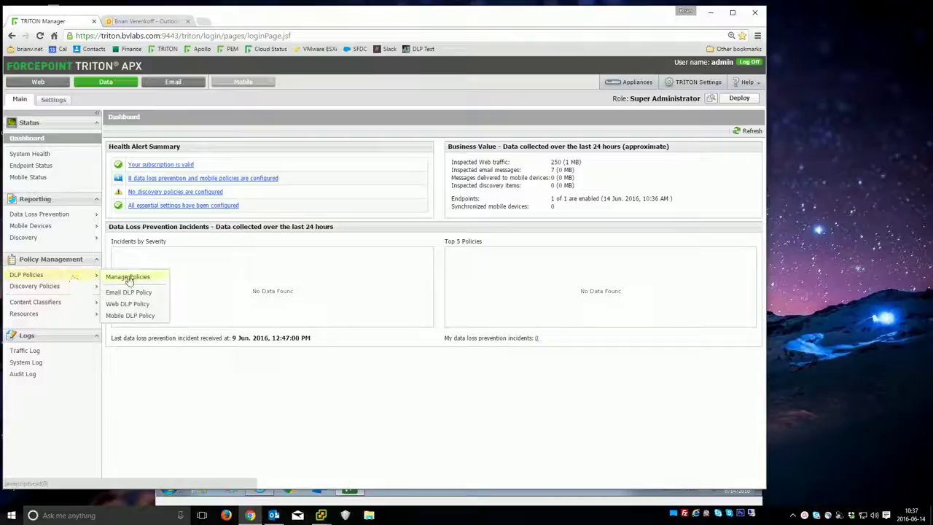
pyautogui.click(64, 216)
pyautogui.click(139, 228)
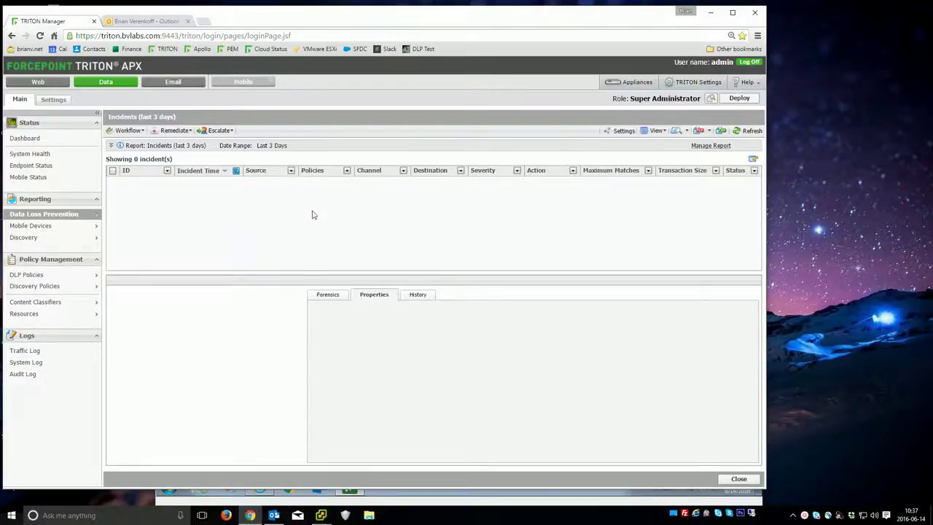
pyautogui.click(321, 516)
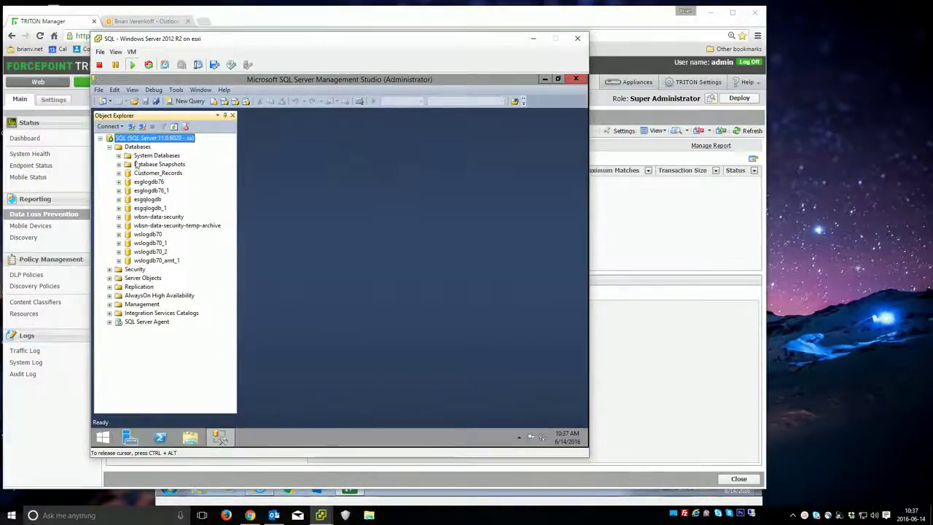
# - Query the top 1000 rows of dbo.Customer_Records (three customers' names, SSNs, DOBs), then close SSMS
pyautogui.click(118, 172)
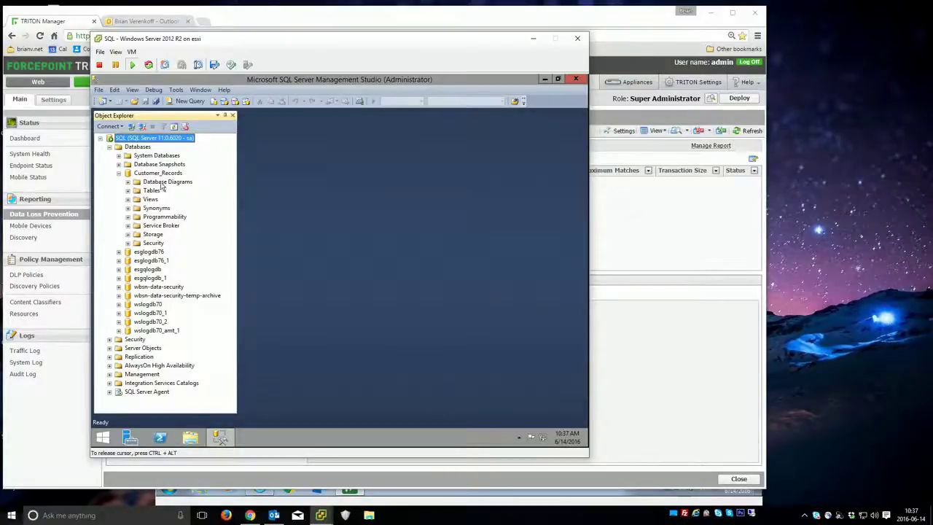
pyautogui.click(127, 190)
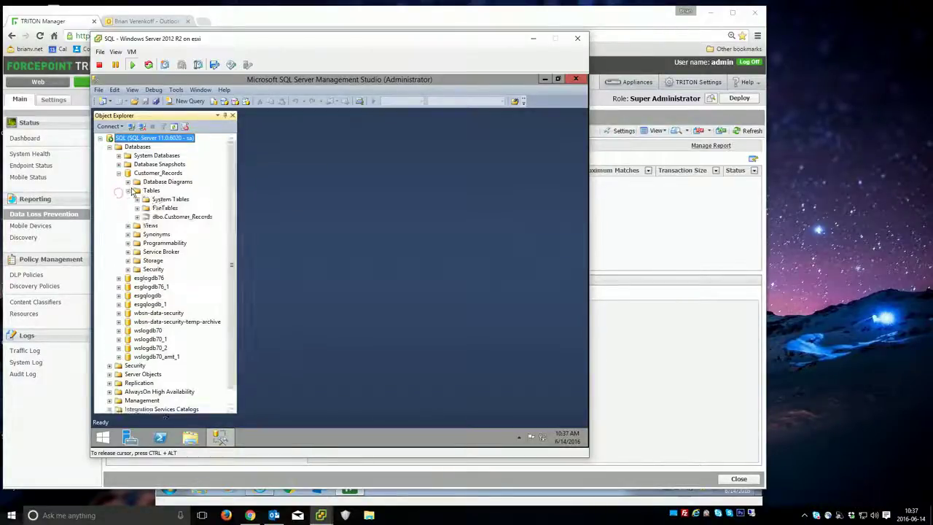
pyautogui.click(168, 217)
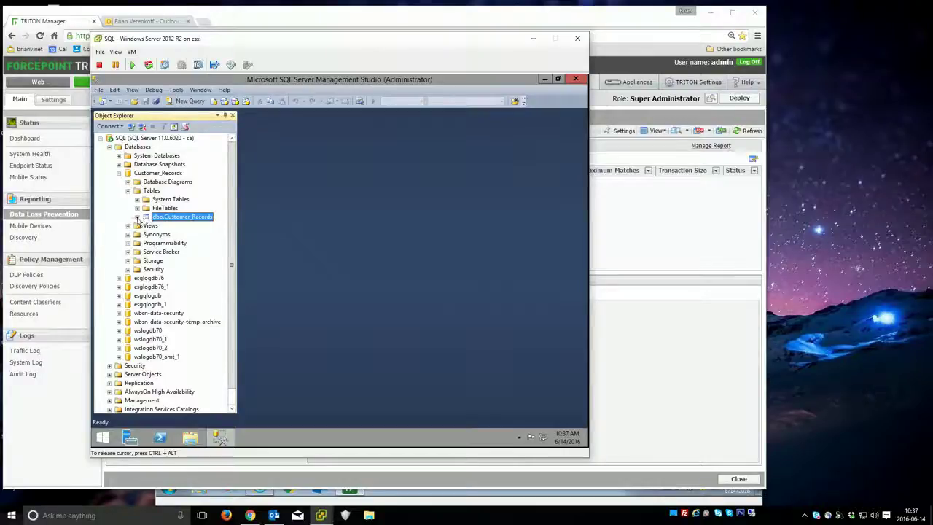
pyautogui.click(137, 217)
pyautogui.rightClick(177, 217)
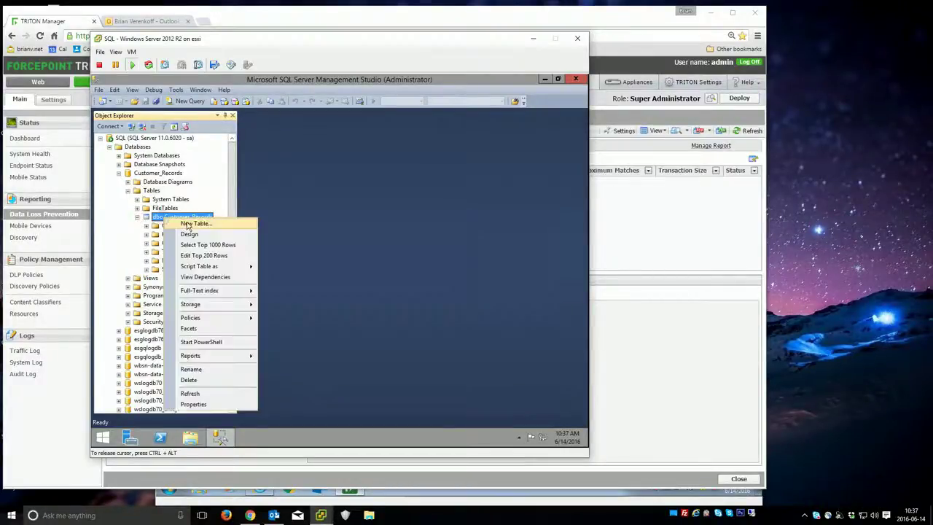
pyautogui.click(208, 245)
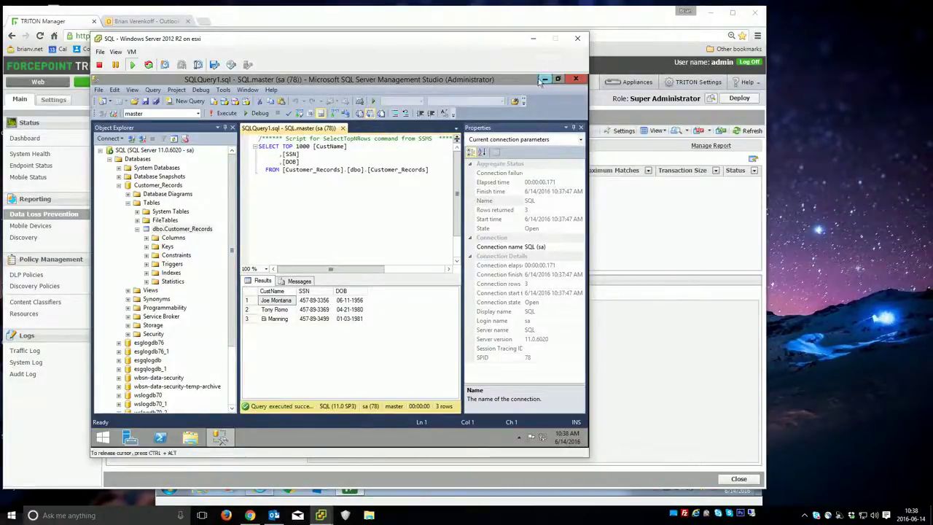
pyautogui.click(574, 79)
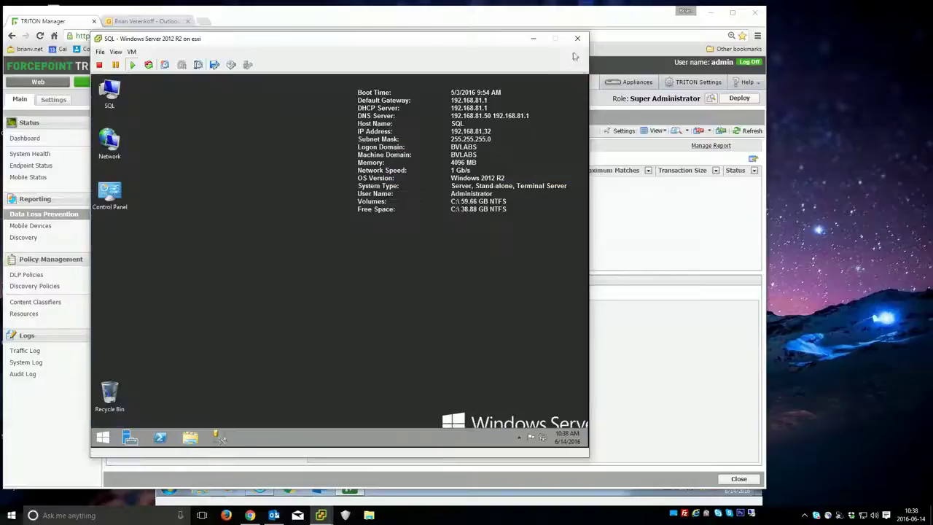
# - Open the SQL Customer DB Fingerprint from the Database Fingerprinting classifier list for editing
pyautogui.click(577, 38)
pyautogui.moveTo(370, 22); pyautogui.dragTo(368, 28)
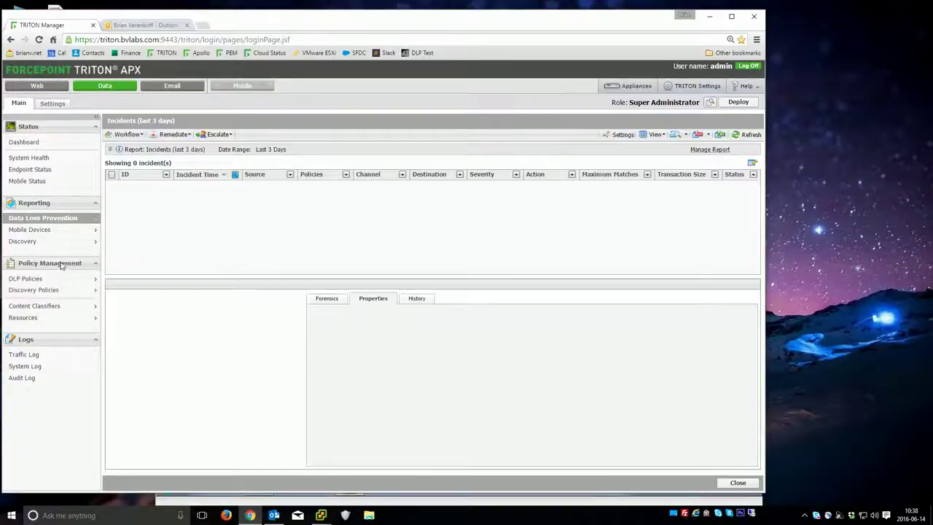
pyautogui.moveTo(68, 312)
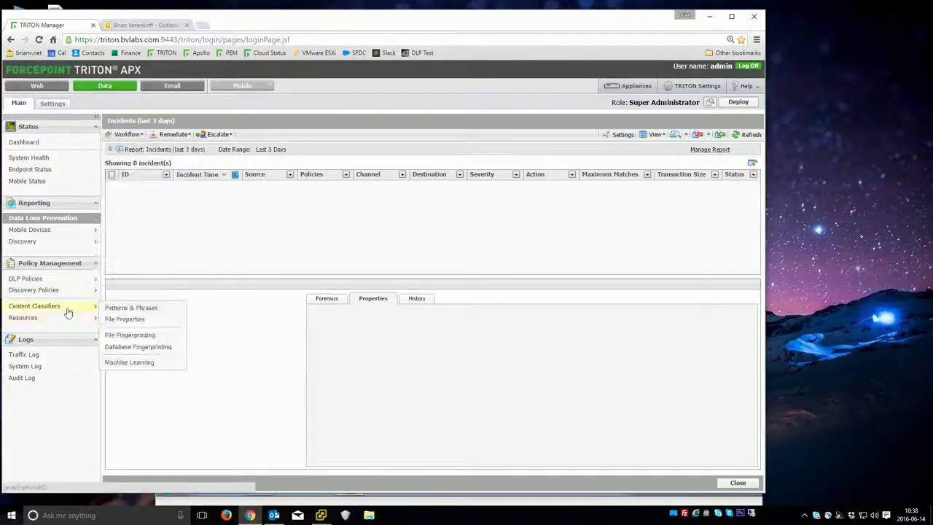
pyautogui.click(118, 336)
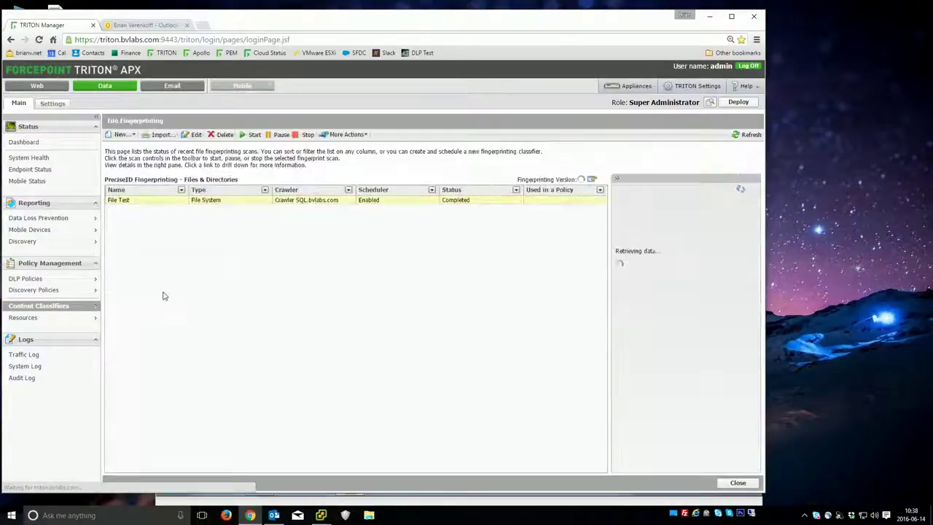
pyautogui.moveTo(66, 311)
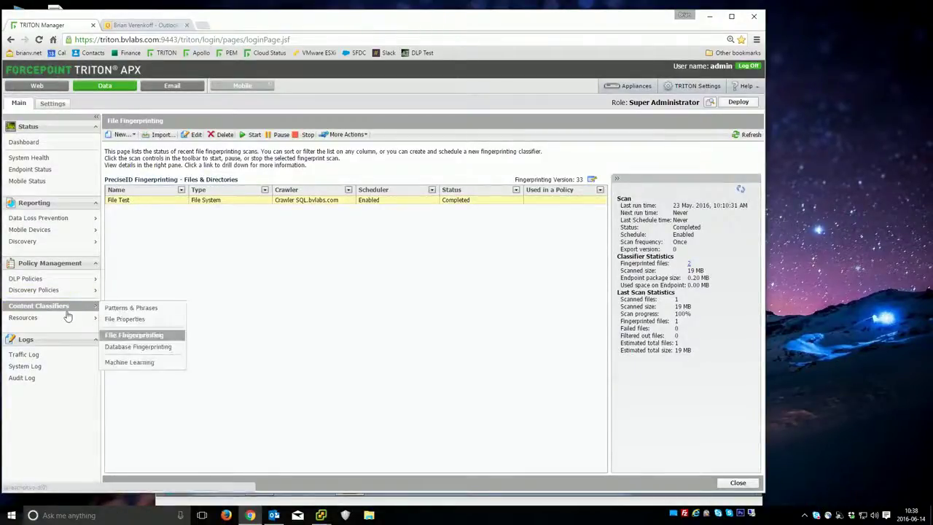
pyautogui.click(135, 347)
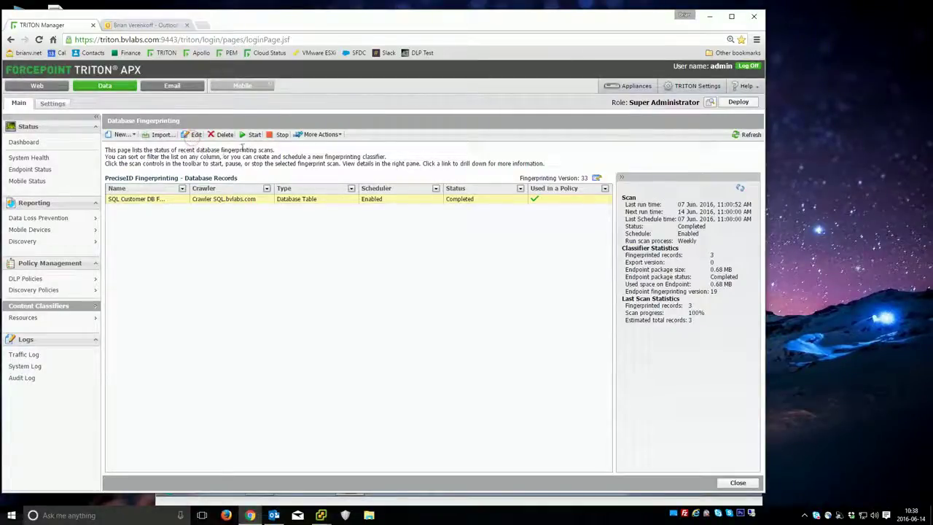
pyautogui.click(193, 135)
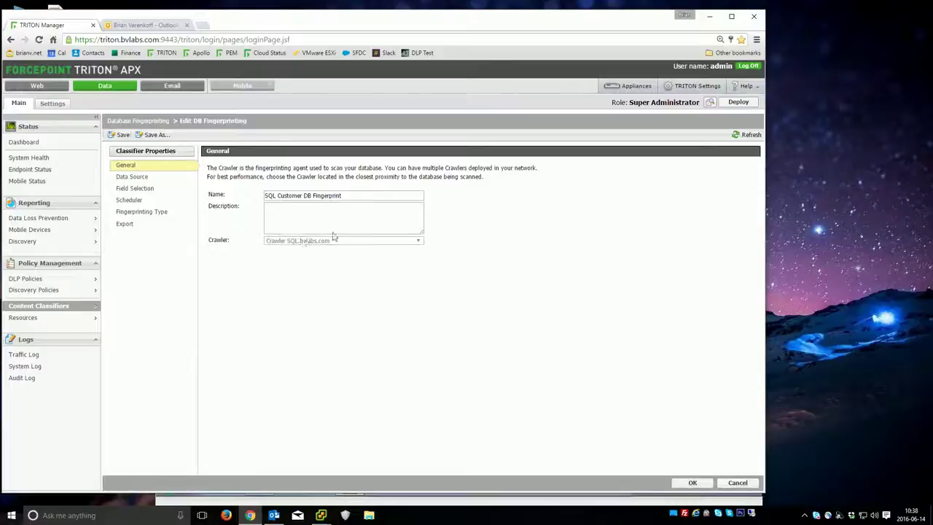
# - Review the Data Source, Field Selection (dbo.Customer_Records), Scheduler and Fingerprinting Type pages, then cancel
pyautogui.click(161, 179)
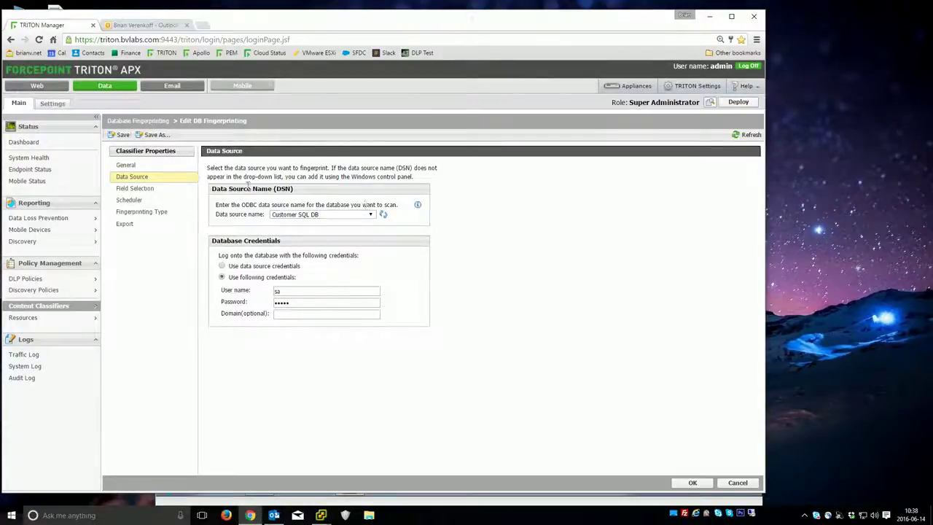
pyautogui.click(147, 191)
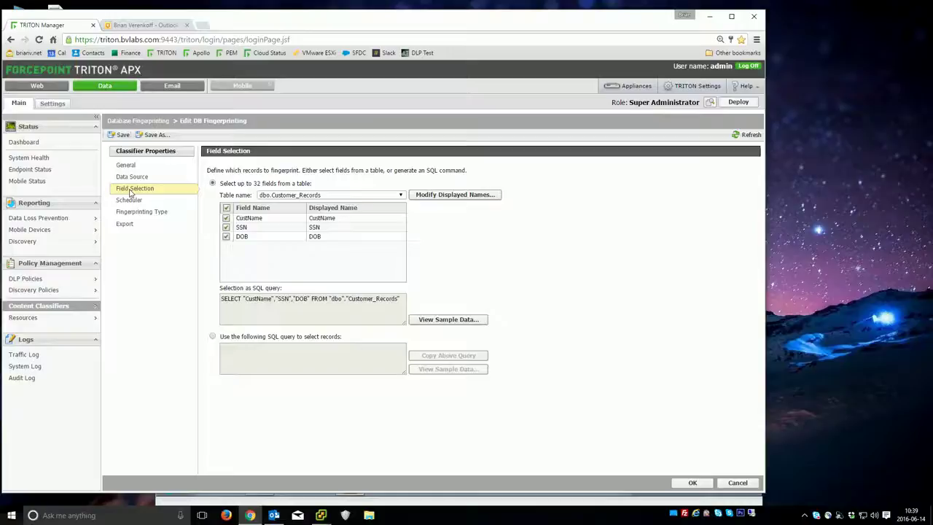
pyautogui.click(290, 195)
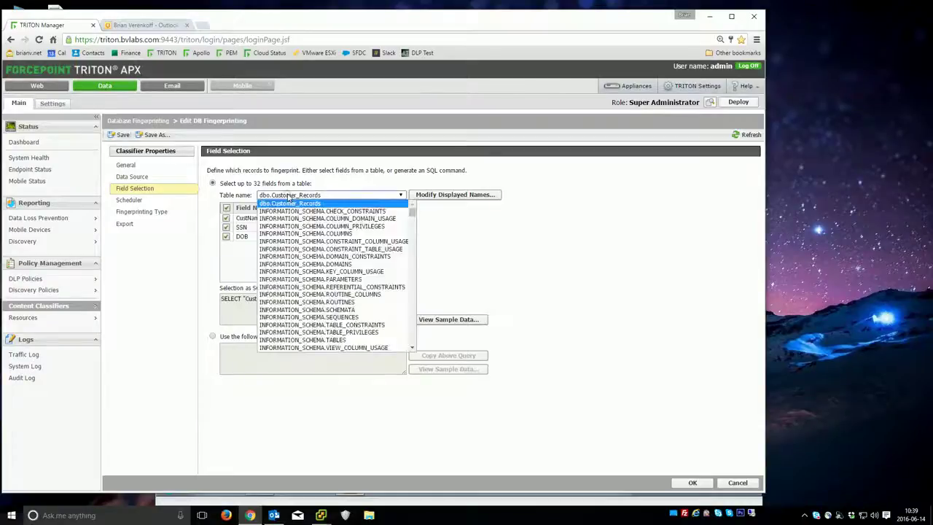
pyautogui.click(290, 196)
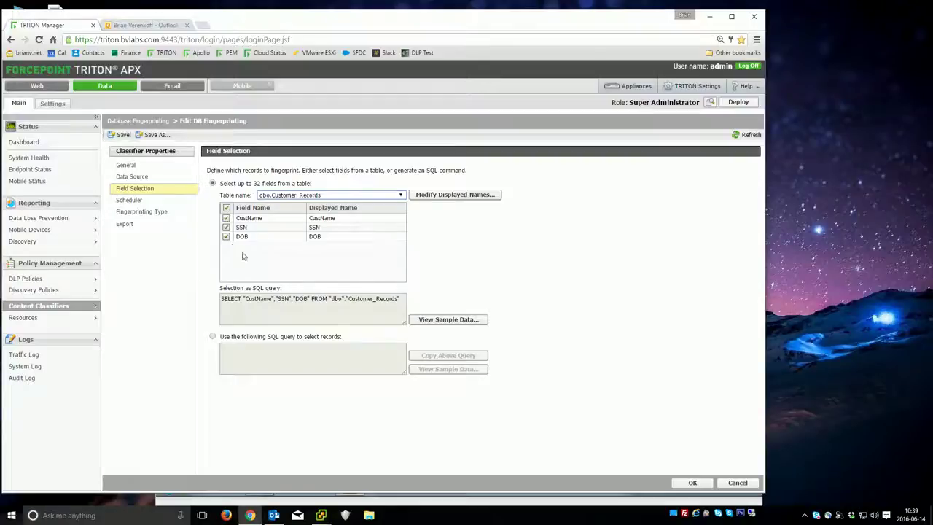
pyautogui.click(144, 201)
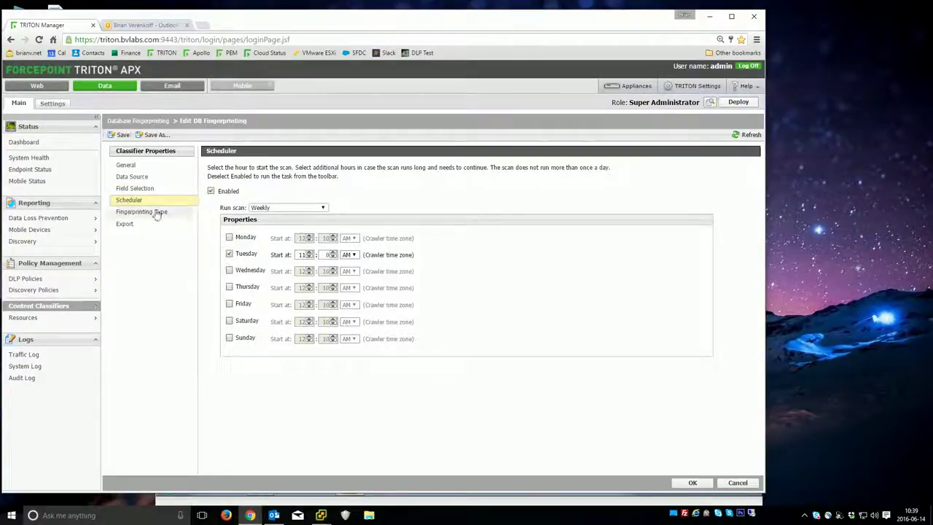
pyautogui.click(156, 212)
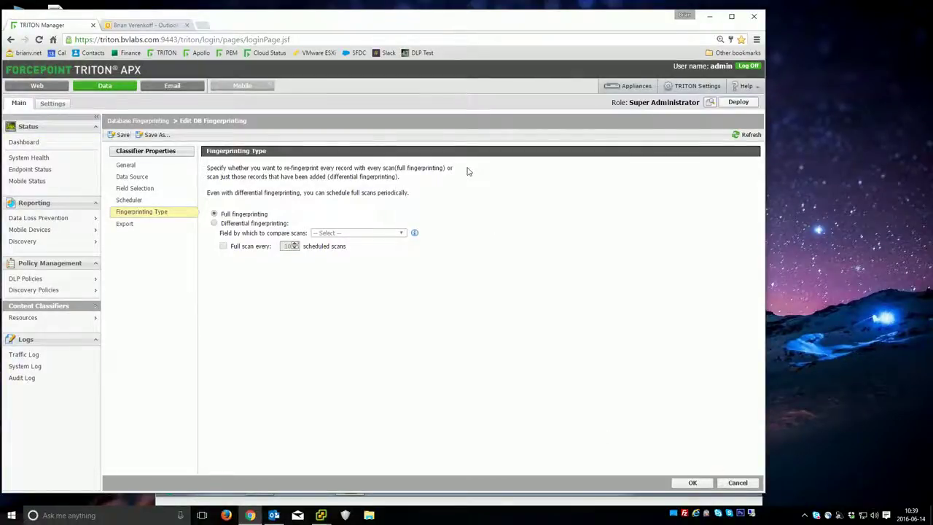
pyautogui.click(737, 483)
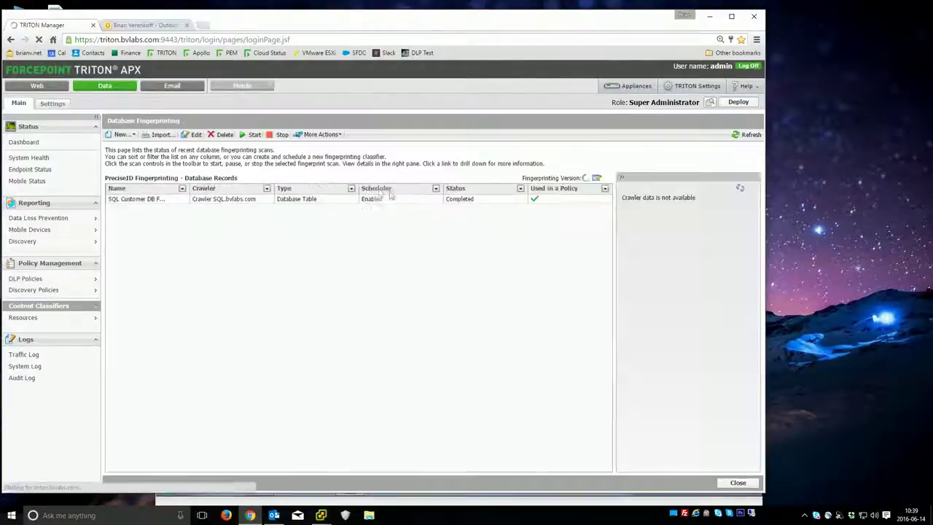
# - Start a new SQL Customer DB fingerprint scan and refresh until it completes on 14 Jun. 2016
pyautogui.click(390, 197)
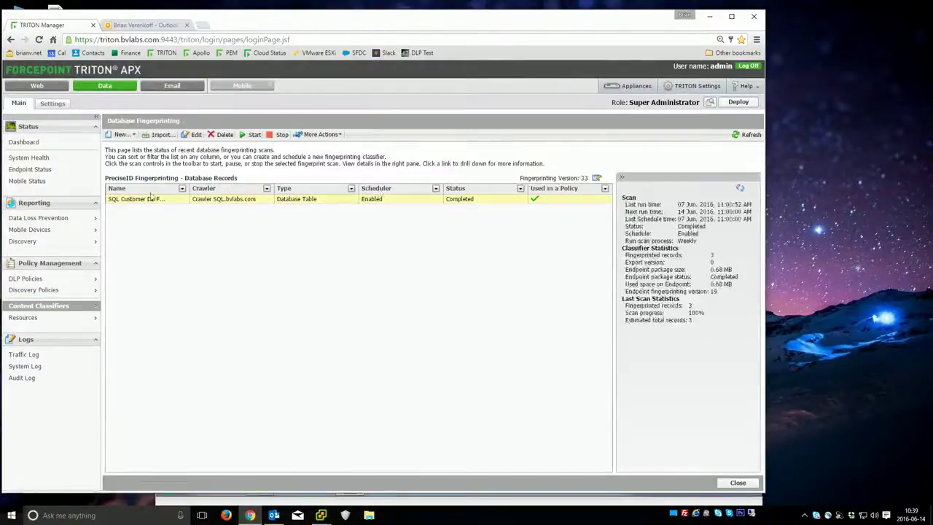
pyautogui.click(251, 135)
pyautogui.click(421, 118)
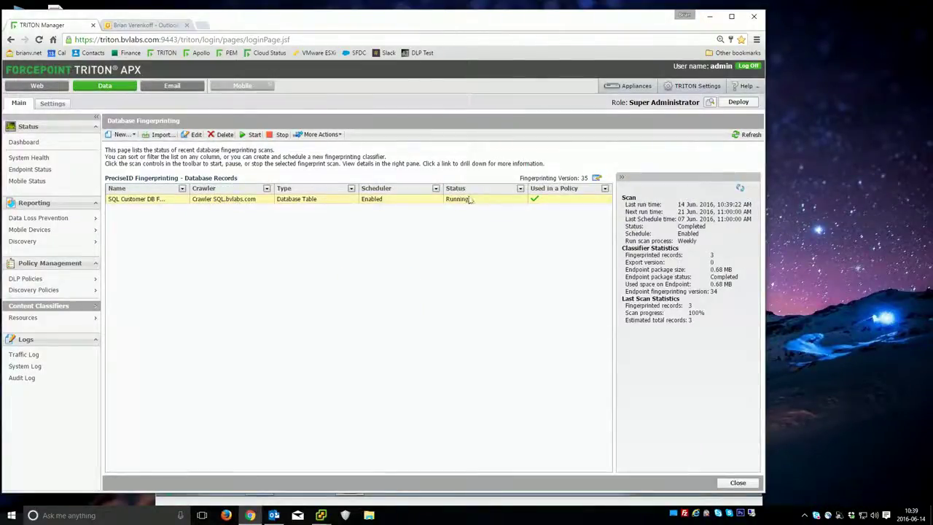
pyautogui.click(746, 134)
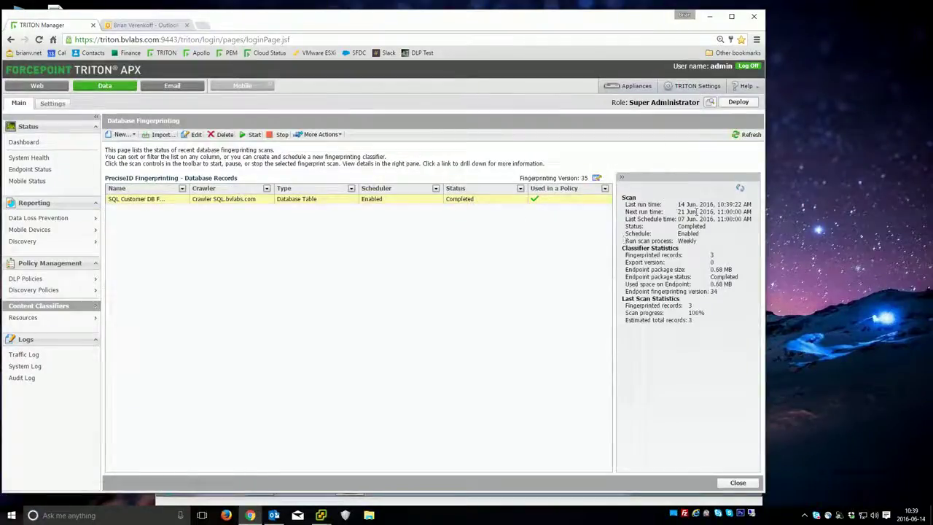
pyautogui.moveTo(678, 204); pyautogui.dragTo(719, 211)
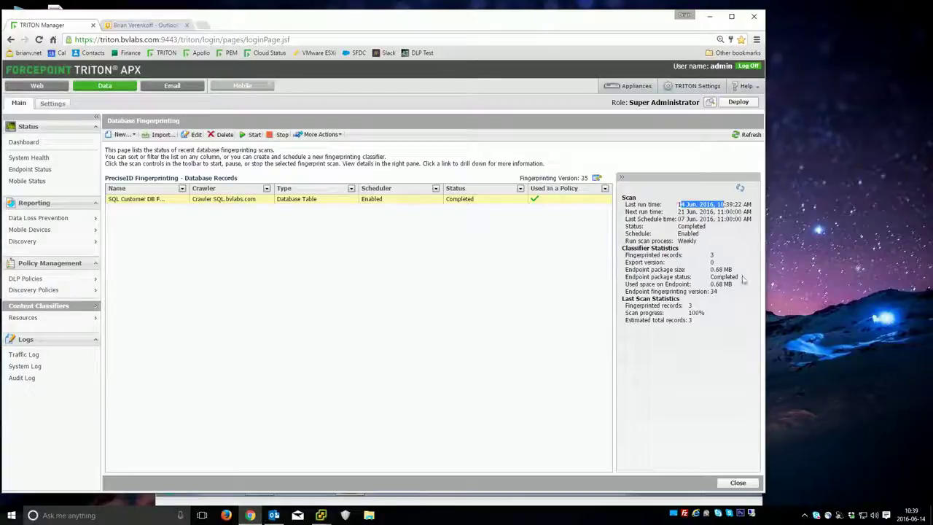
pyautogui.click(705, 262)
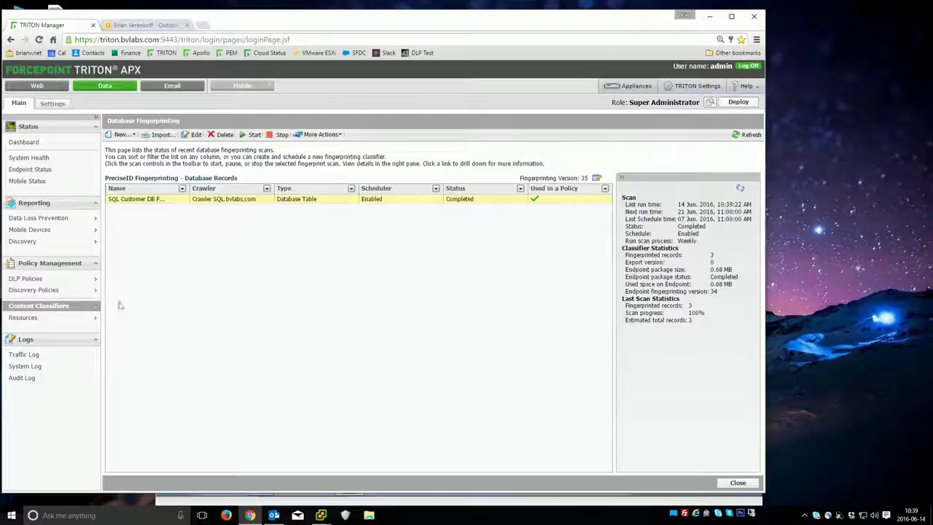
# - Edit BVLABs Default Rule to show its US SSN, Credit Card Numbers and DNA pattern conditions
pyautogui.moveTo(30, 281)
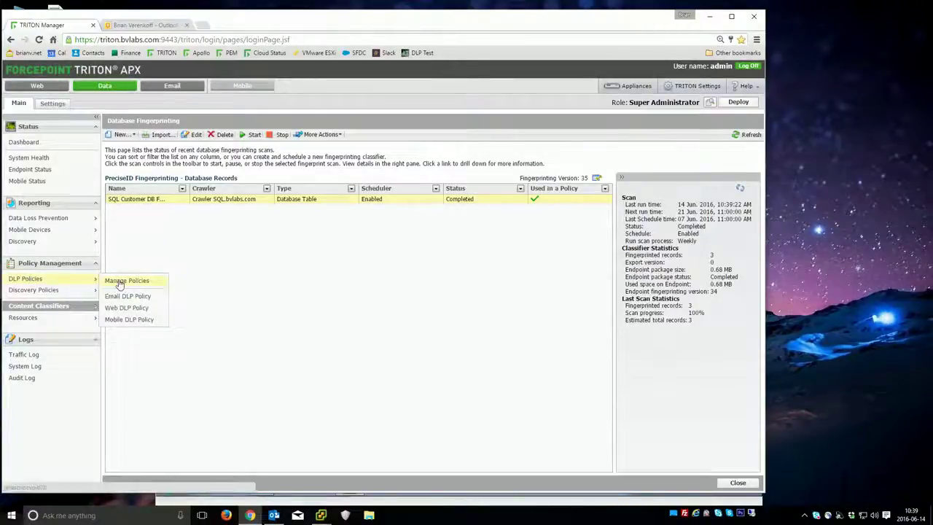
pyautogui.click(120, 282)
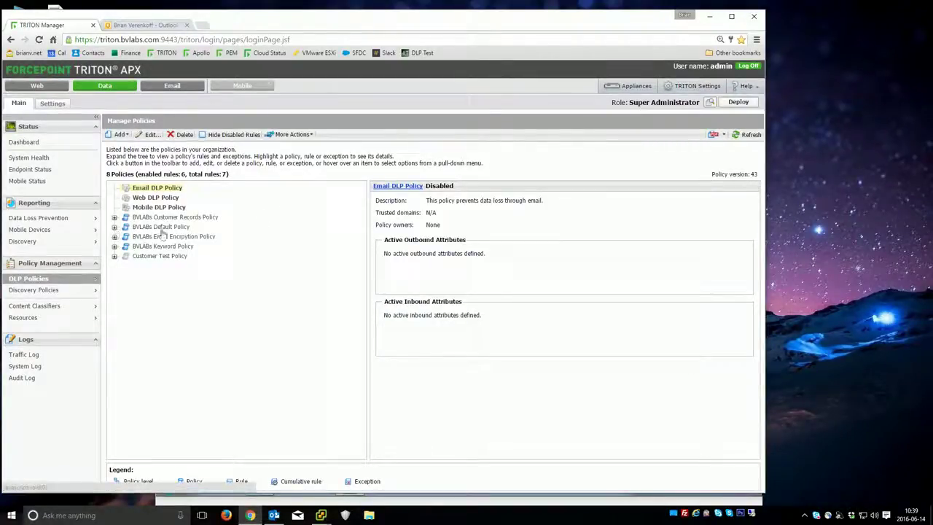
pyautogui.click(114, 227)
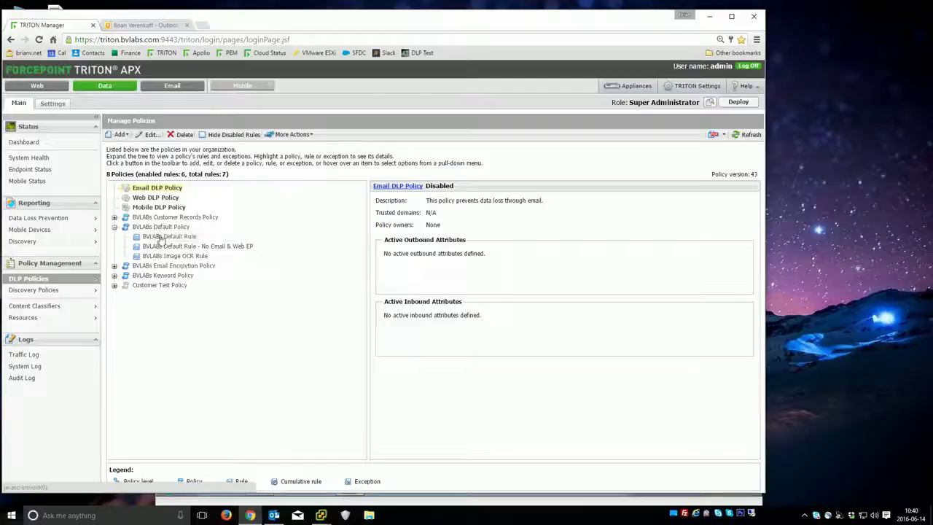
pyautogui.click(165, 237)
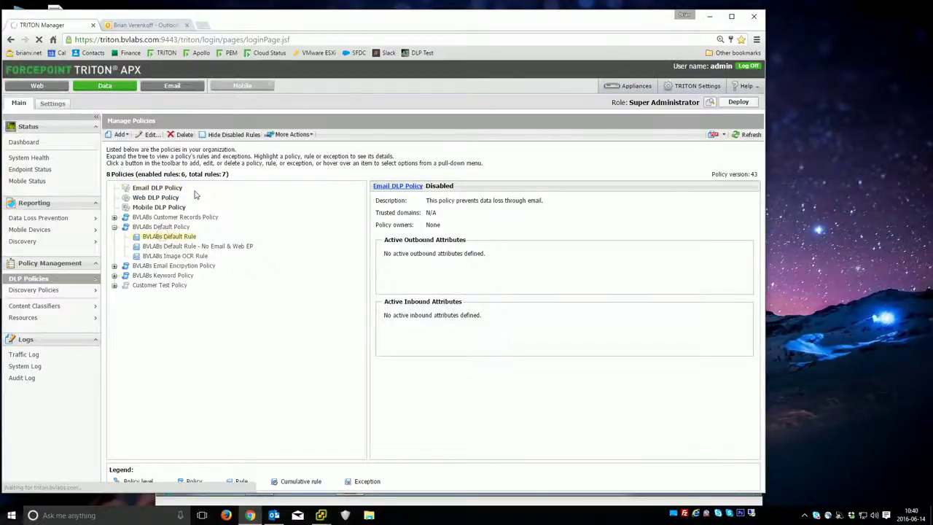
pyautogui.click(146, 135)
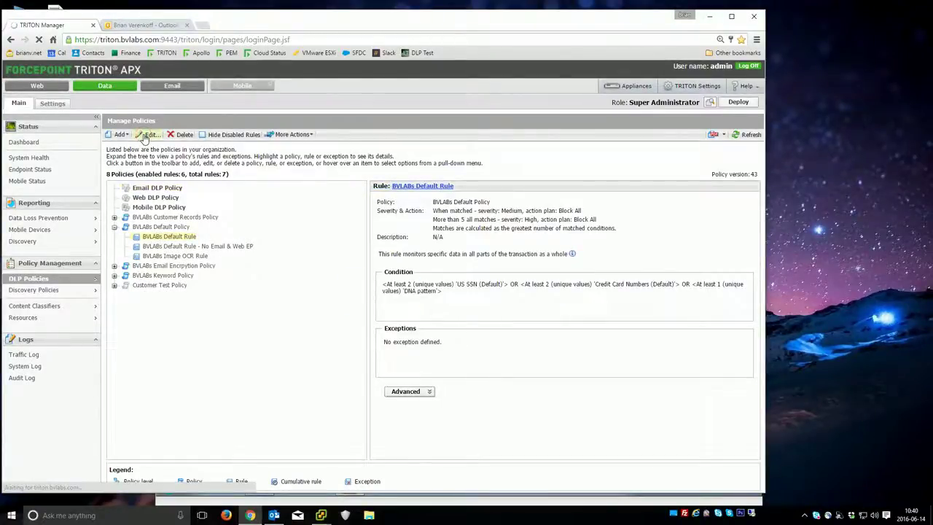
pyautogui.click(170, 143)
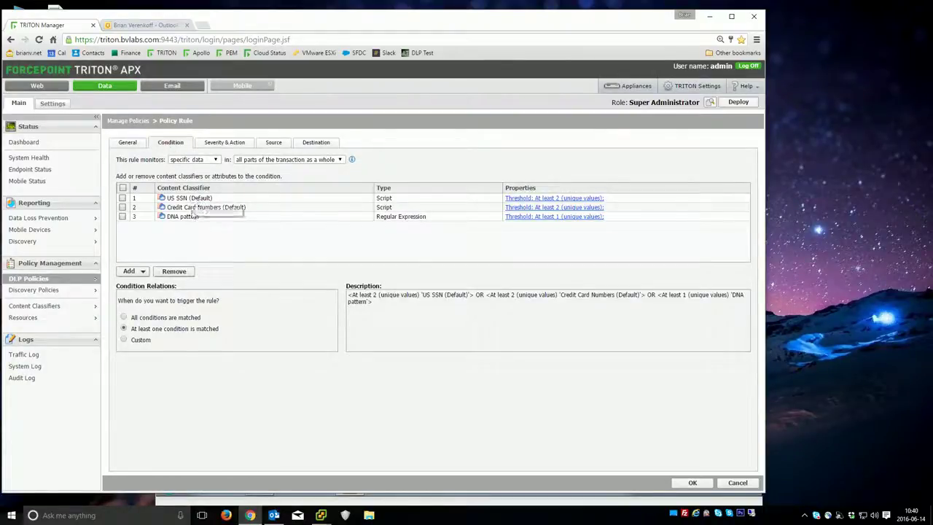
# - Review the rule's Severity & Action, Condition and Destination tabs, then reopen the 3-day incidents report
pyautogui.click(225, 143)
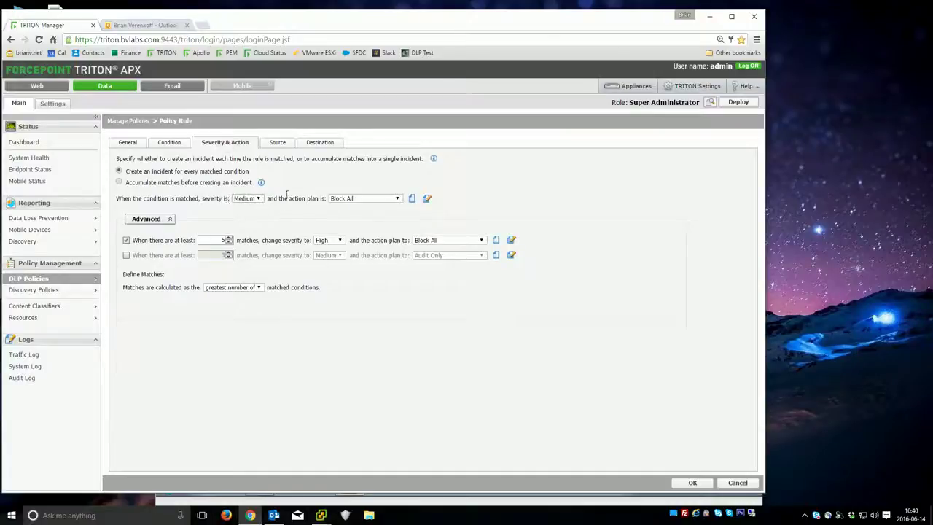
pyautogui.click(170, 143)
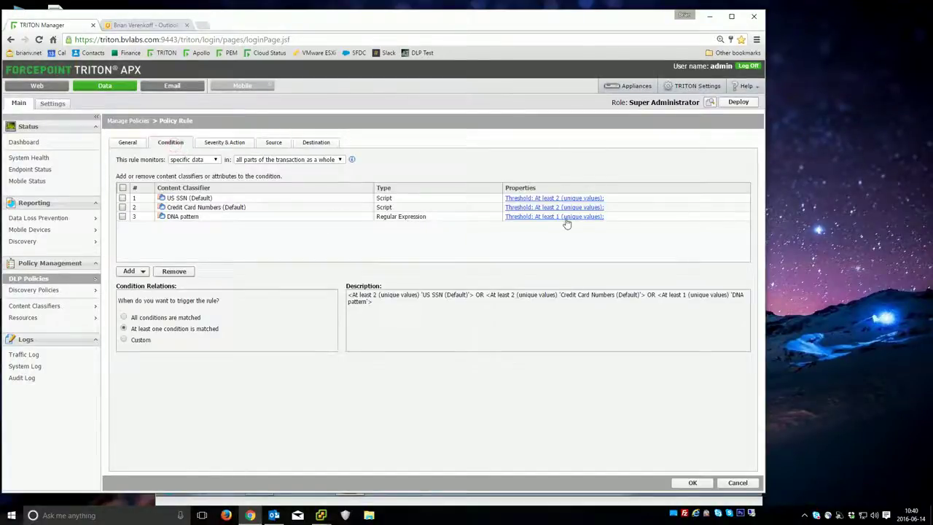
pyautogui.click(232, 143)
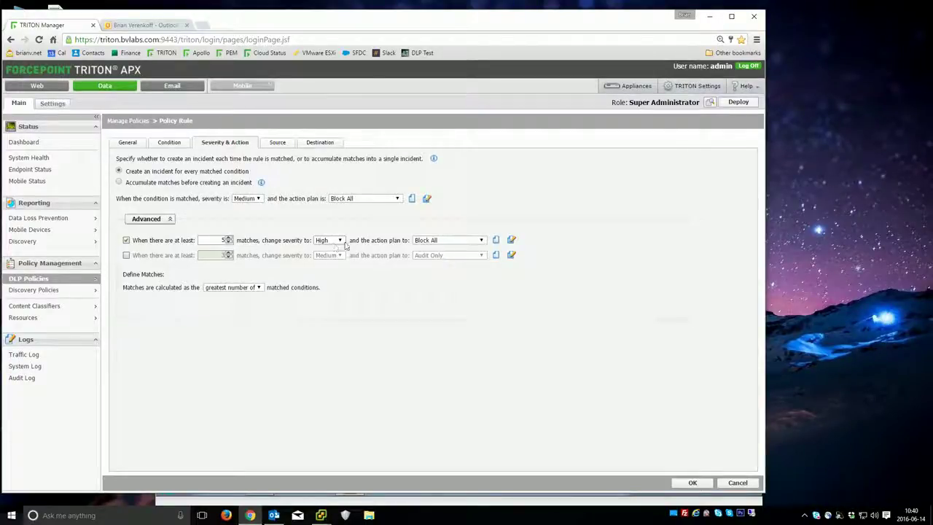
pyautogui.click(315, 142)
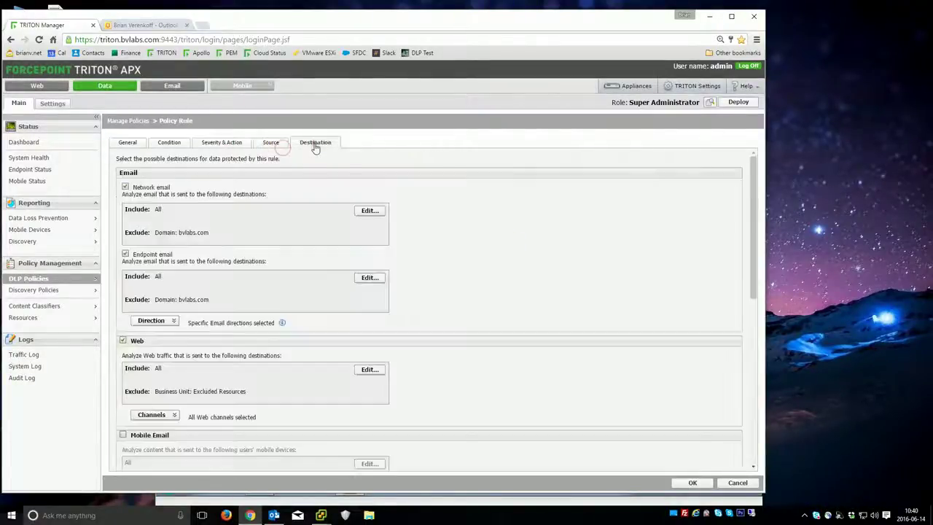
pyautogui.scroll(-10, 226, 215)
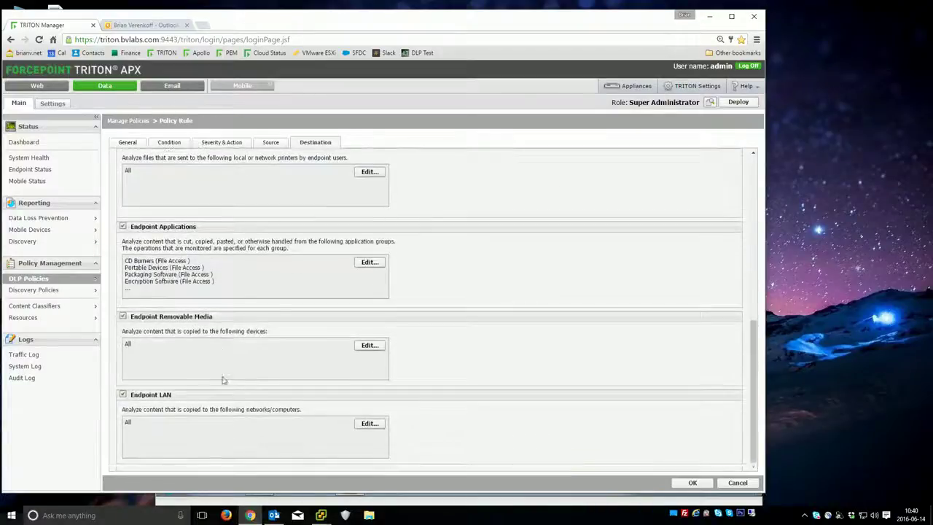
pyautogui.scroll(8, 223, 379)
pyautogui.scroll(2, 234, 259)
pyautogui.moveTo(43, 217)
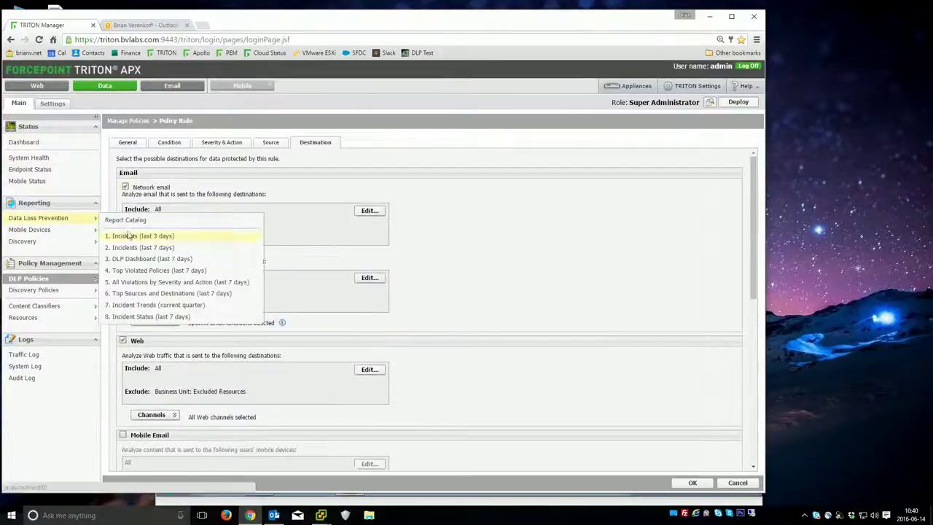
pyautogui.click(128, 235)
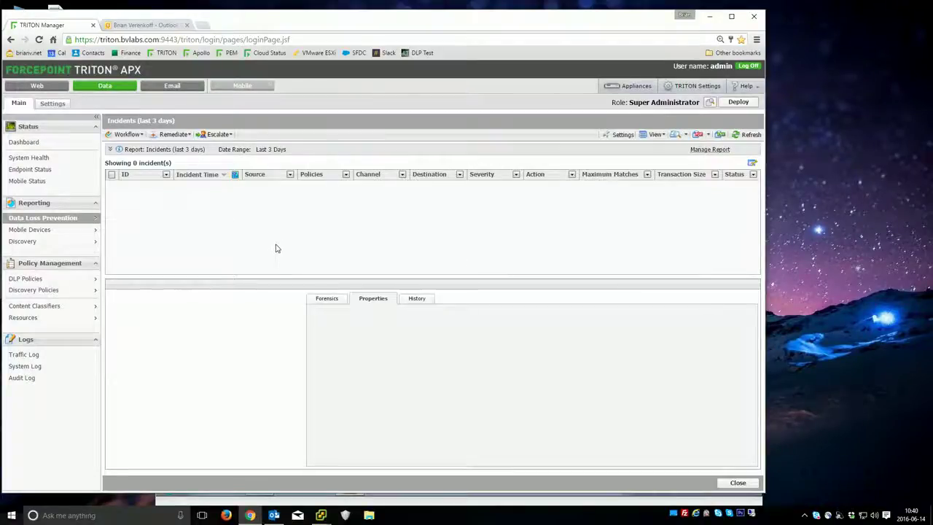
# - On the Windows 7 VM, request a TRITON AP-Endpoint policy update and acknowledge the scheduled-update notice
pyautogui.moveTo(321, 514)
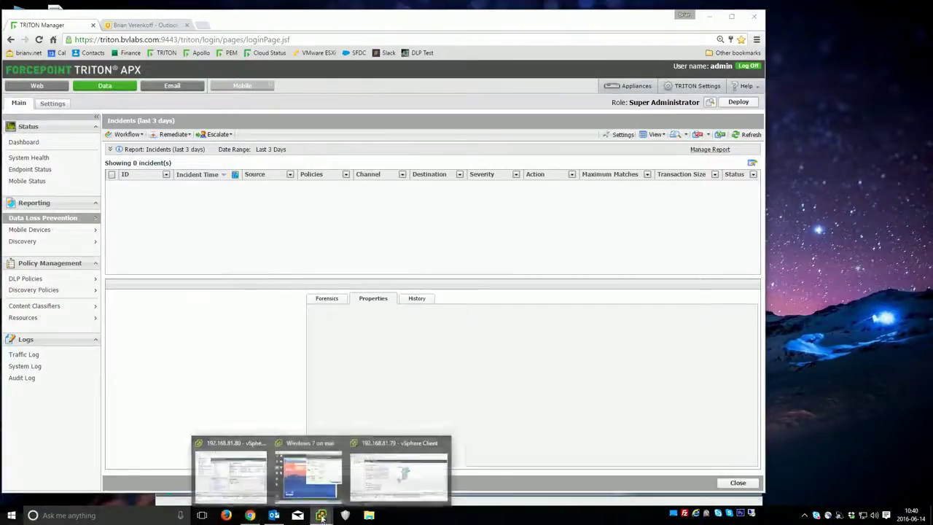
pyautogui.click(309, 470)
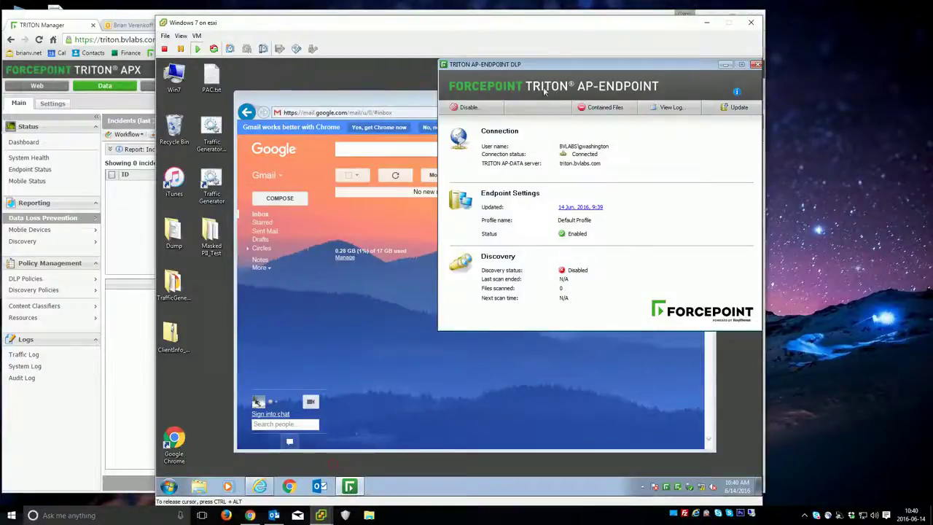
pyautogui.click(713, 108)
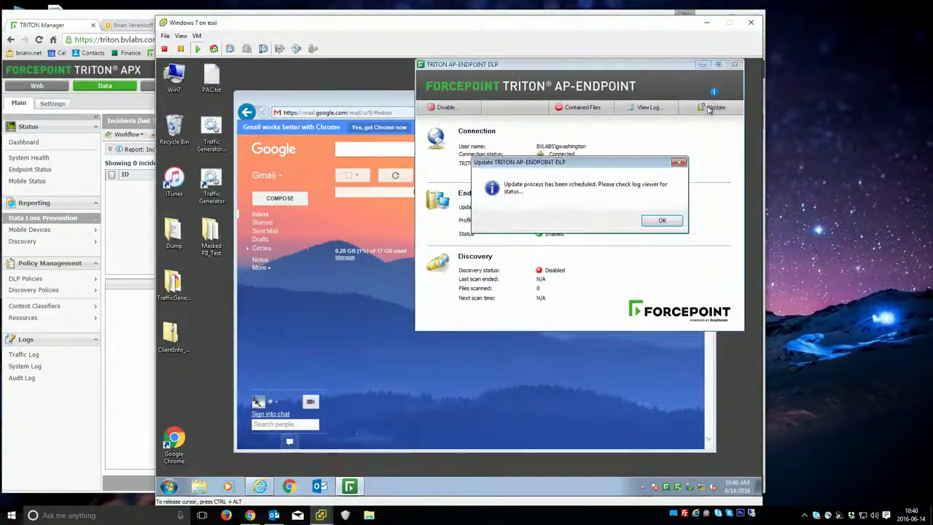
pyautogui.click(666, 221)
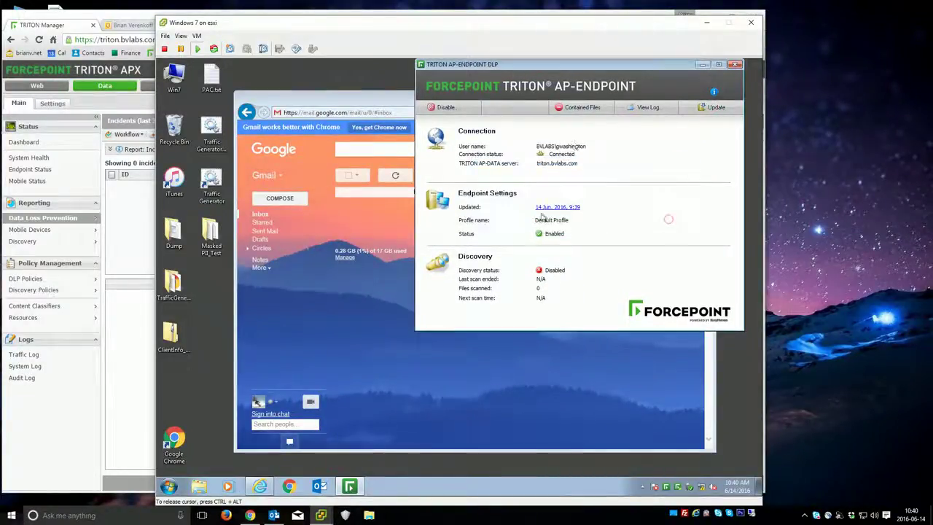
pyautogui.click(368, 318)
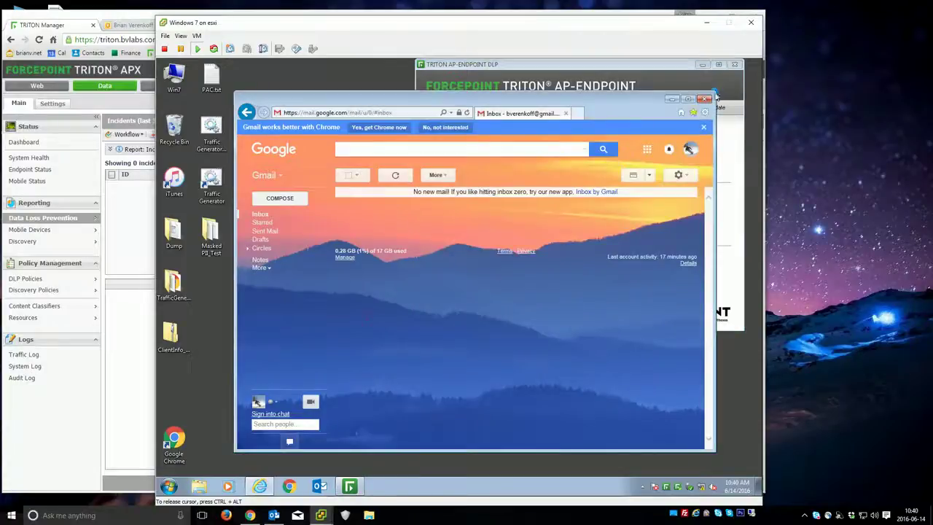
# - Open and close Database.docx in Word and Database.xlsx in Excel to inspect the customer SSN data
pyautogui.click(671, 99)
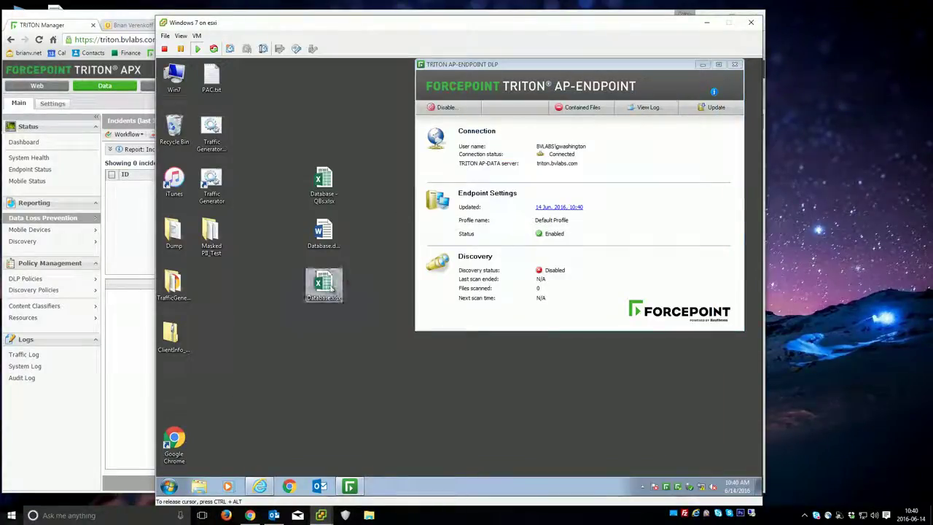
pyautogui.click(324, 231)
pyautogui.doubleClick(324, 231)
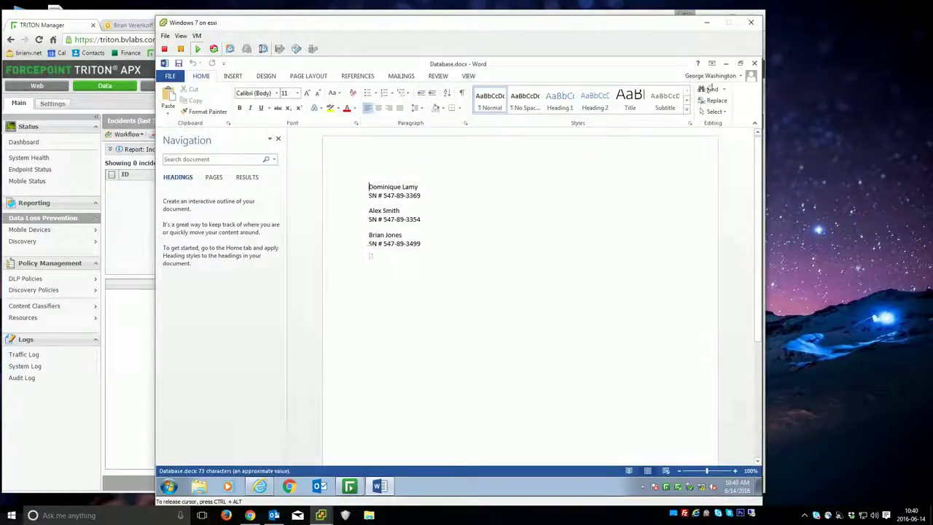
pyautogui.click(754, 63)
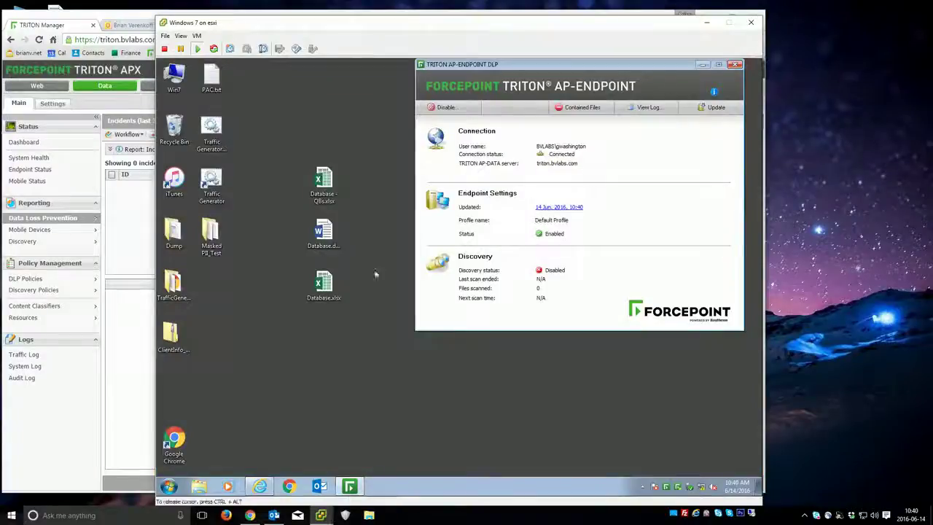
pyautogui.doubleClick(323, 284)
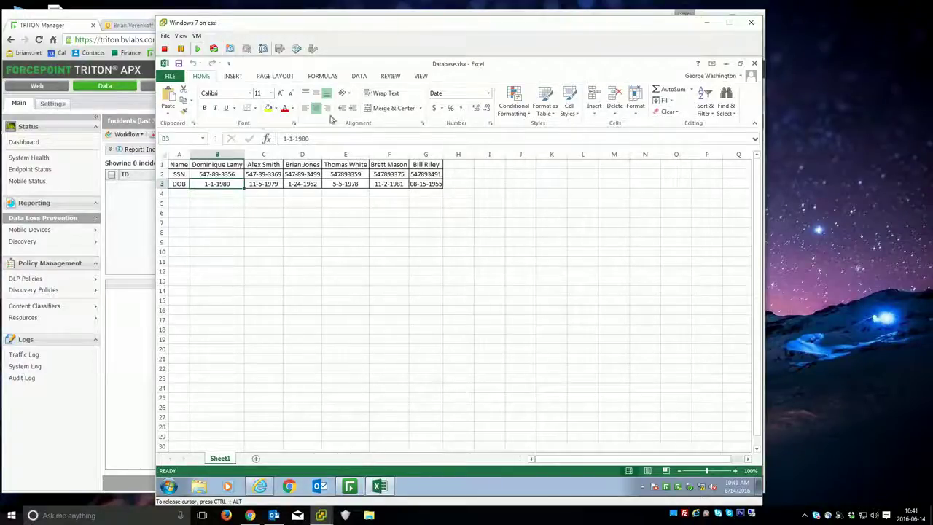
pyautogui.click(754, 63)
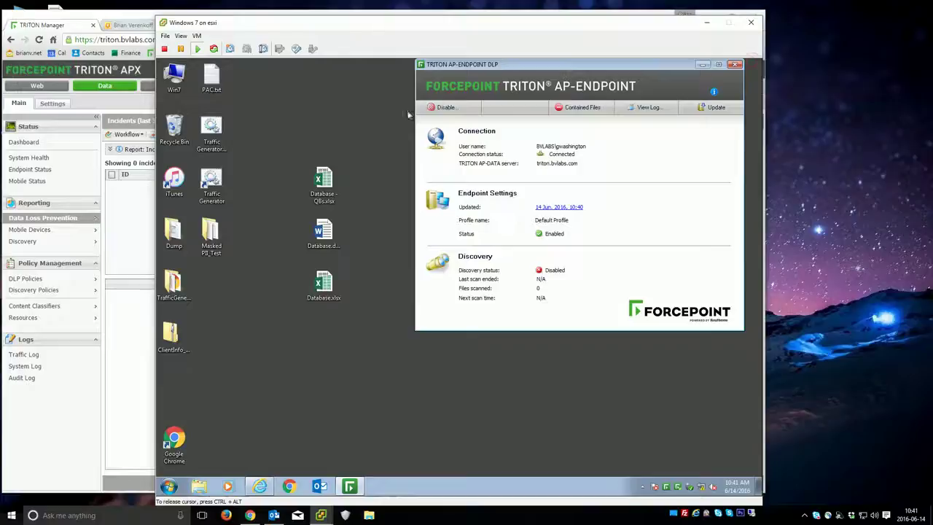
pyautogui.click(374, 119)
# - Browse to \\nas\share\dump and try copying Database.docx and Database.xlsx into it; both are blocked
pyautogui.click(201, 493)
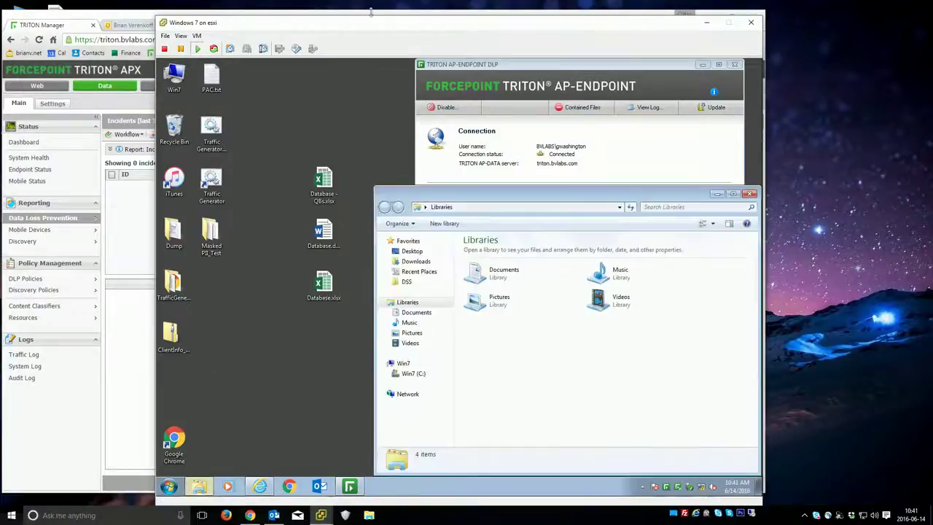
pyautogui.click(496, 206)
pyautogui.write('\\\\nas')
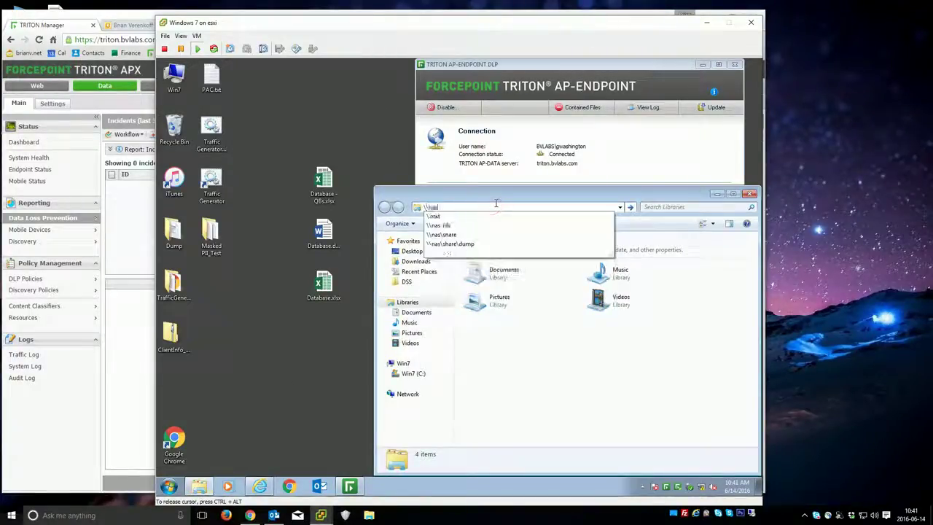
pyautogui.write('\\share\\dump')
pyautogui.press('Return')
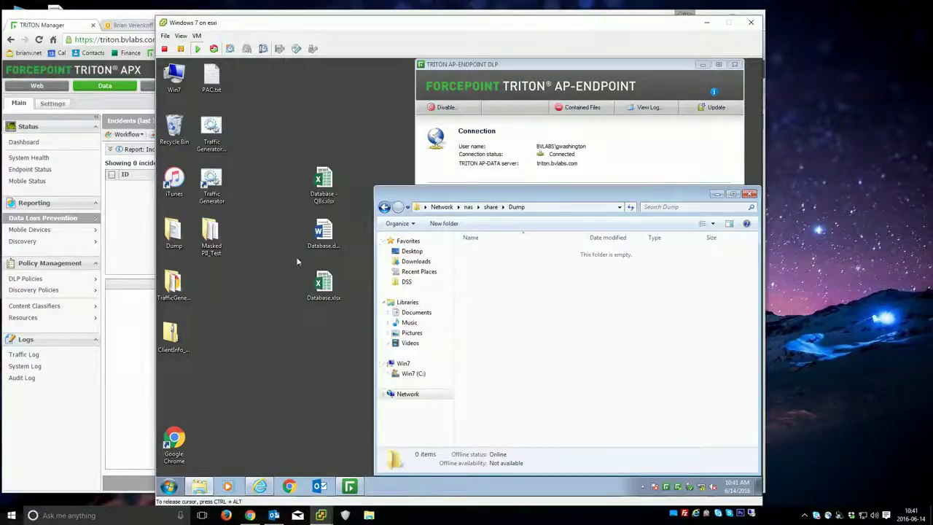
pyautogui.moveTo(322, 235); pyautogui.dragTo(506, 267)
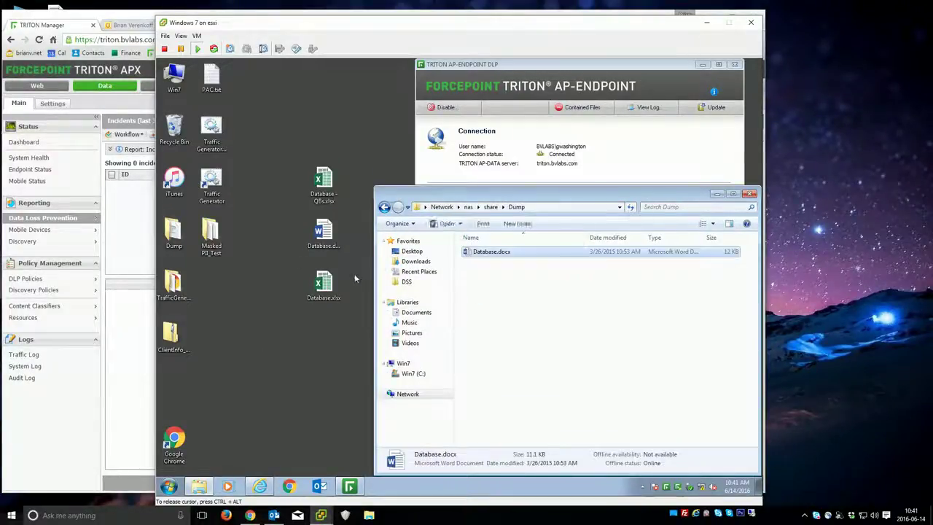
pyautogui.moveTo(318, 291); pyautogui.dragTo(519, 300)
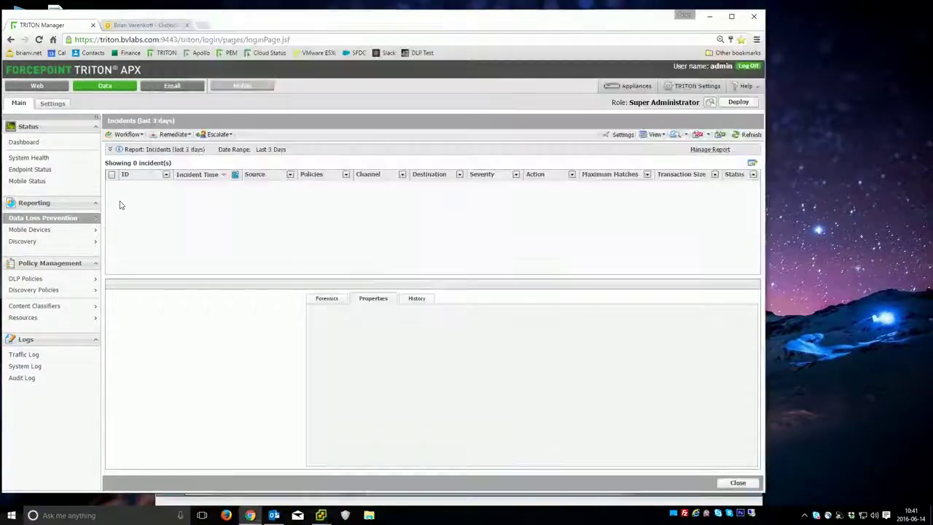
# - Reload the TRITON incidents report and view Medium-severity incident 557477
pyautogui.click(124, 218)
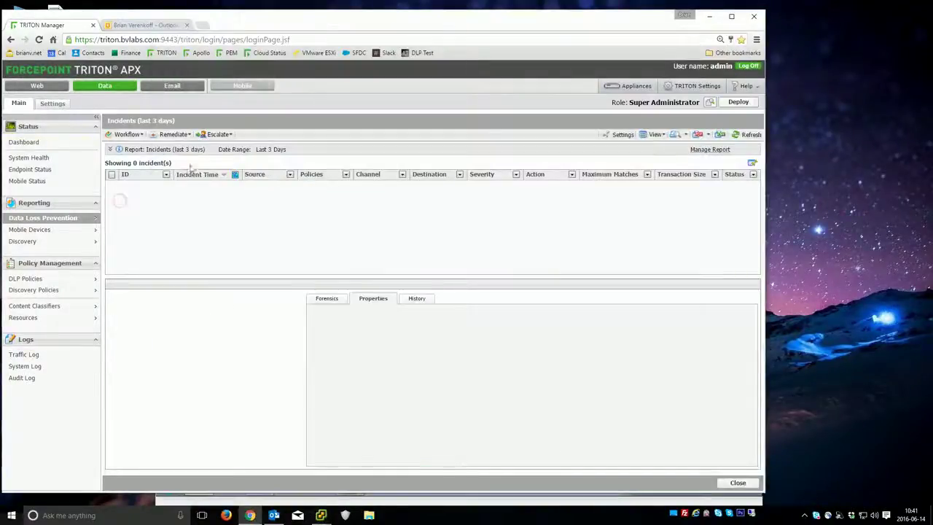
pyautogui.click(744, 137)
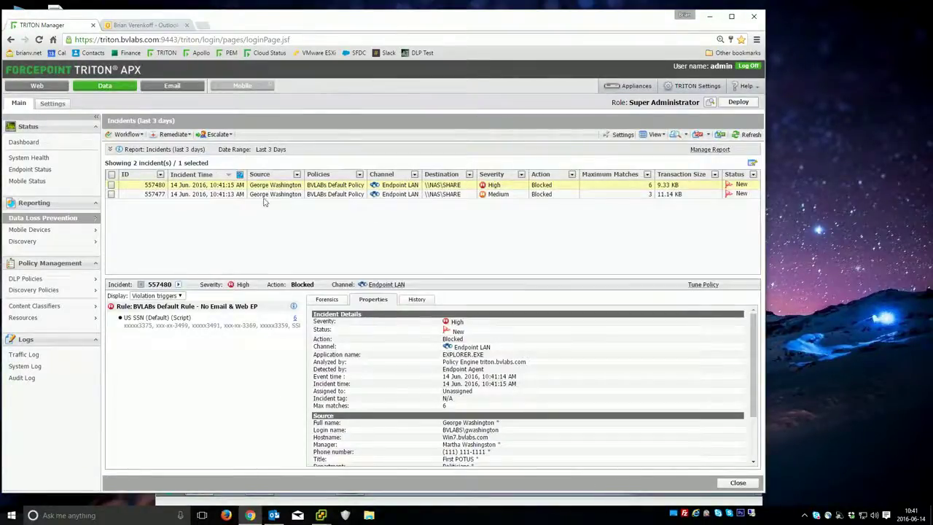
pyautogui.click(506, 194)
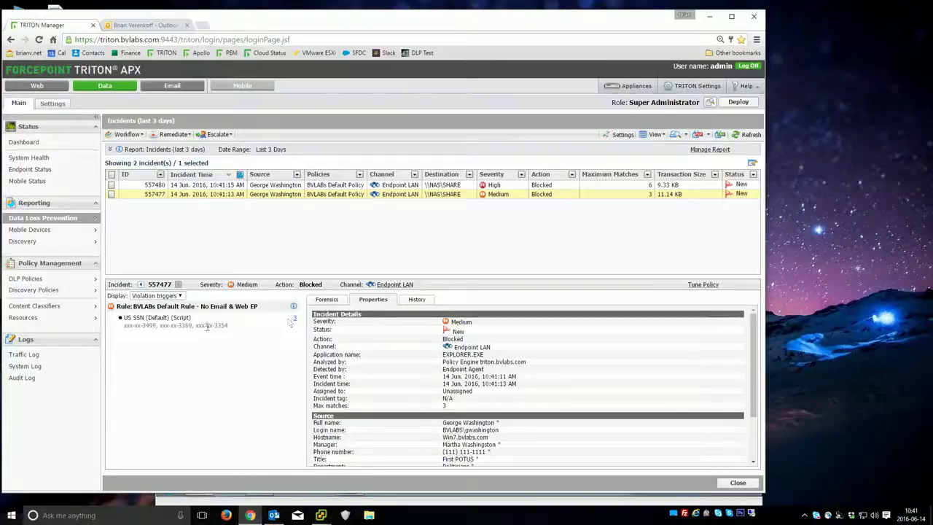
# - Inspect High-severity incident 557480's database.xlsx forensics, recheck 557477, then check the Outlook inbox
pyautogui.click(374, 186)
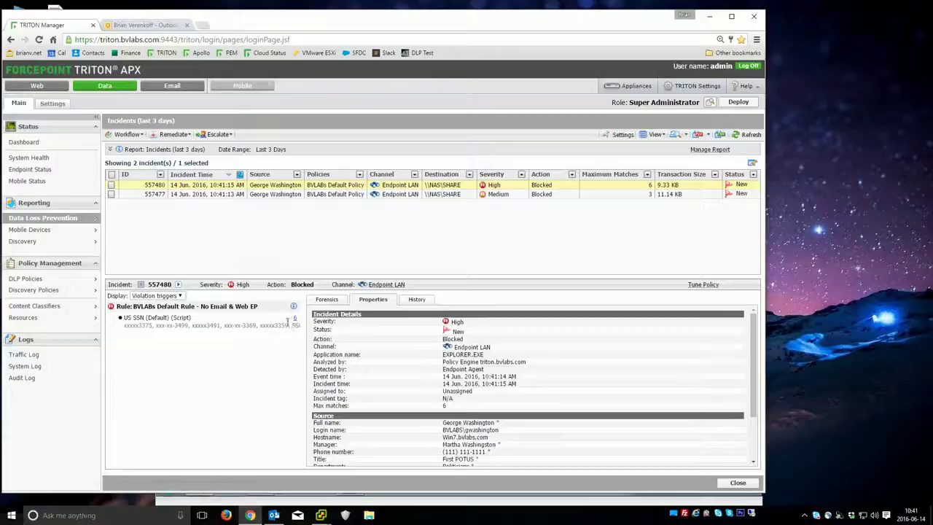
pyautogui.scroll(-3, 438, 331)
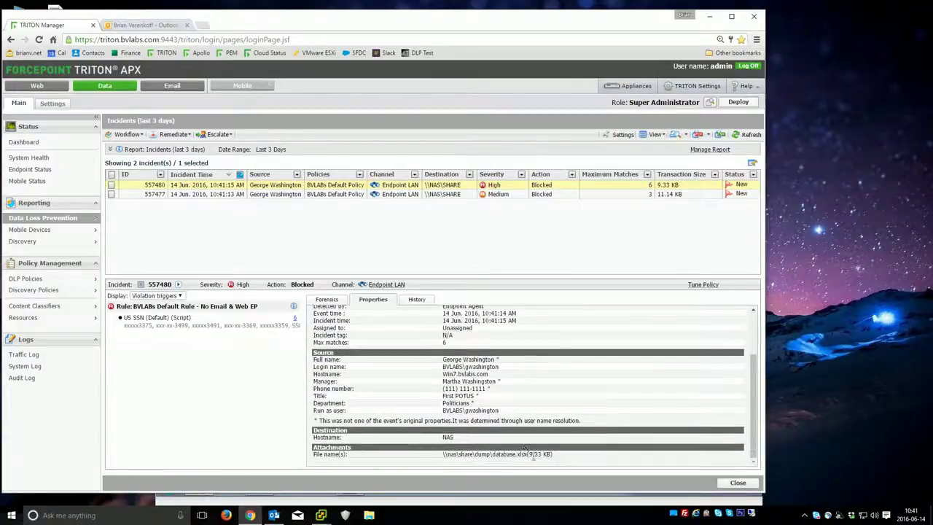
pyautogui.click(502, 455)
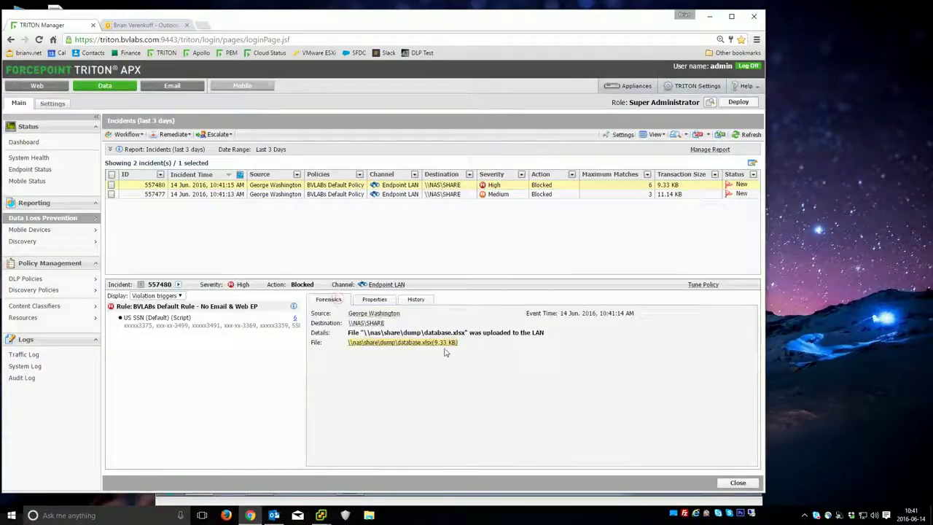
pyautogui.click(371, 299)
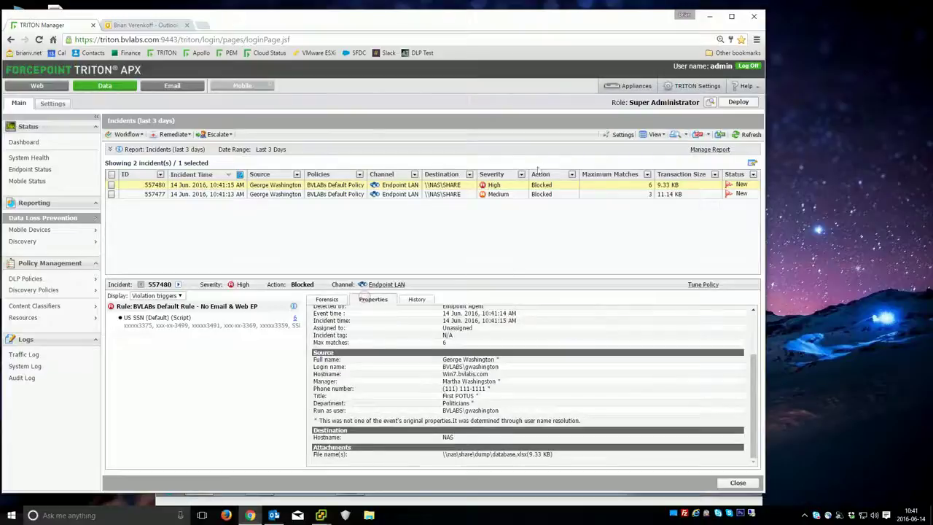
pyautogui.click(419, 194)
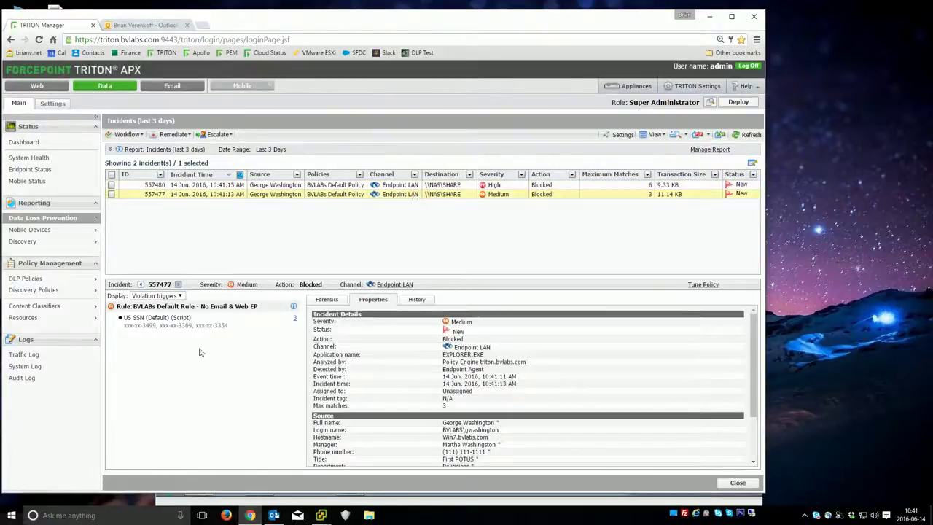
pyautogui.moveTo(61, 319)
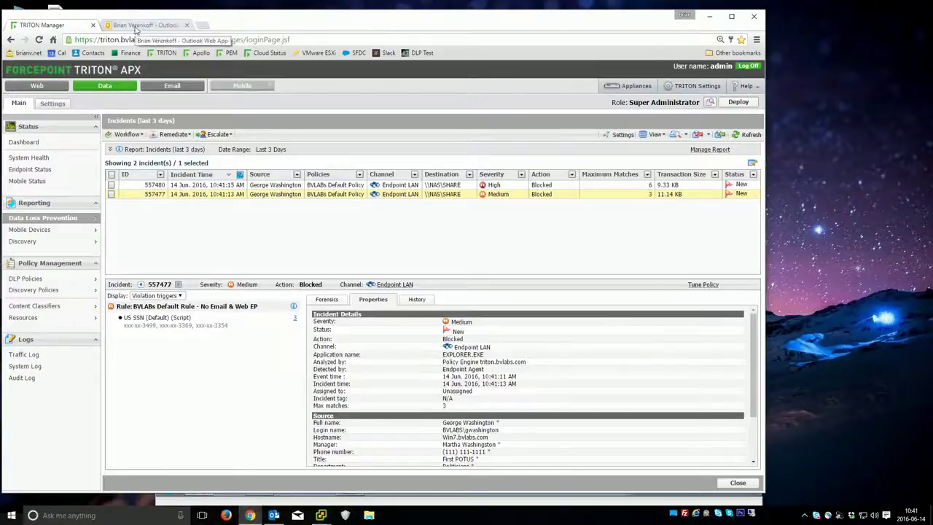
pyautogui.click(135, 26)
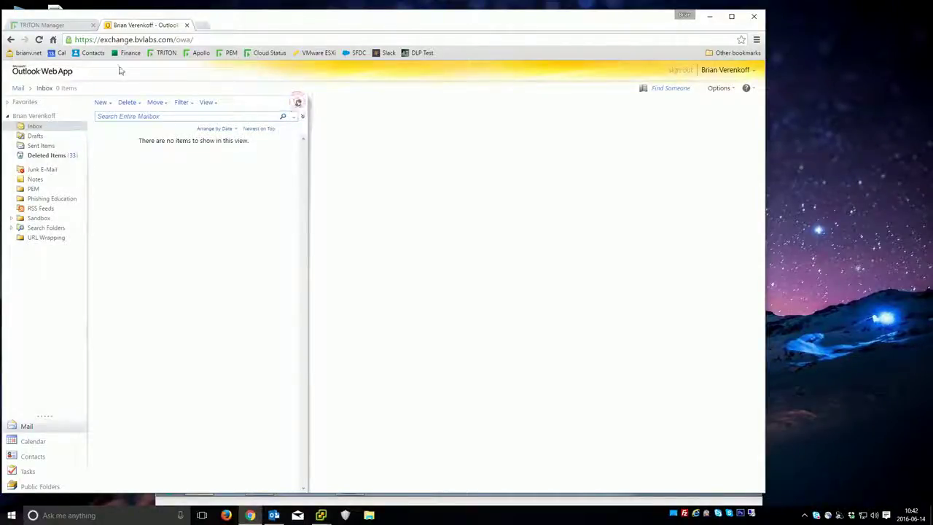
pyautogui.click(50, 26)
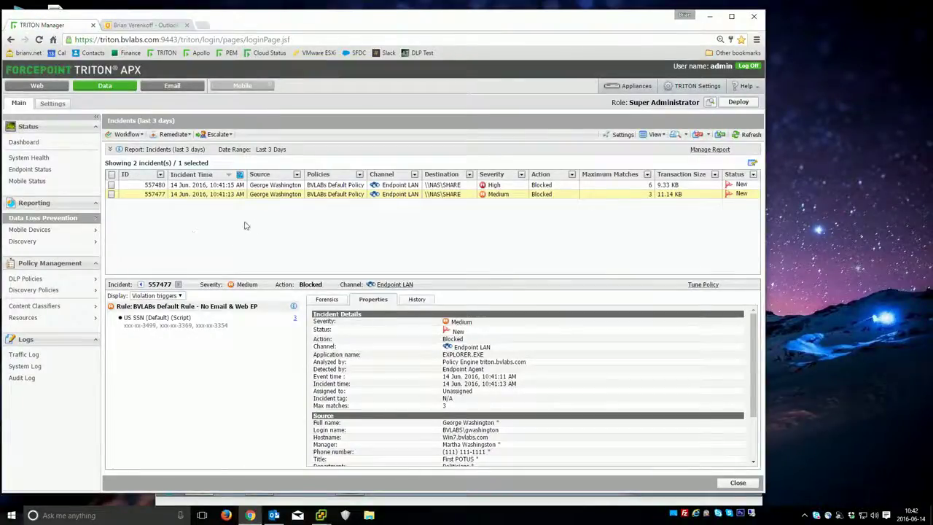
# - Edit the BVLABs Customer Records Rule from Manage Policies and show its Condition tab
pyautogui.click(49, 278)
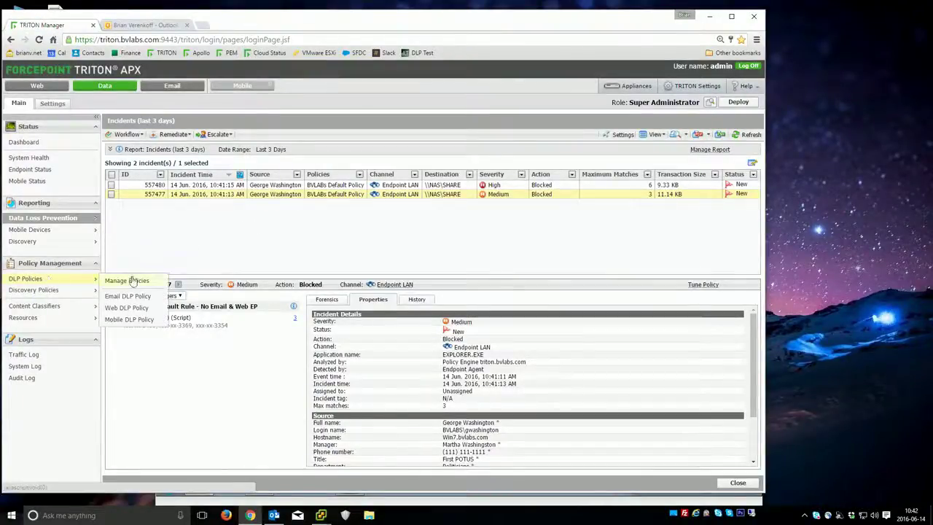
pyautogui.click(132, 281)
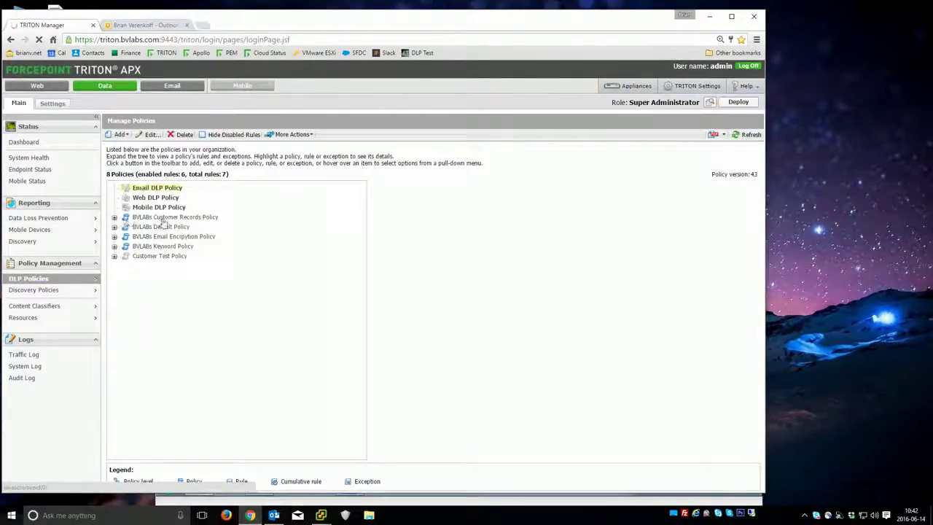
pyautogui.click(44, 218)
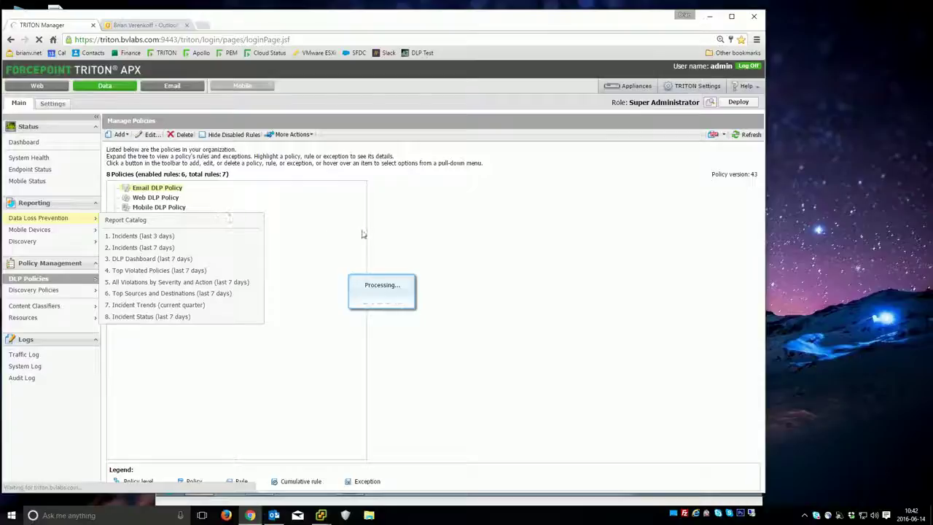
pyautogui.click(114, 218)
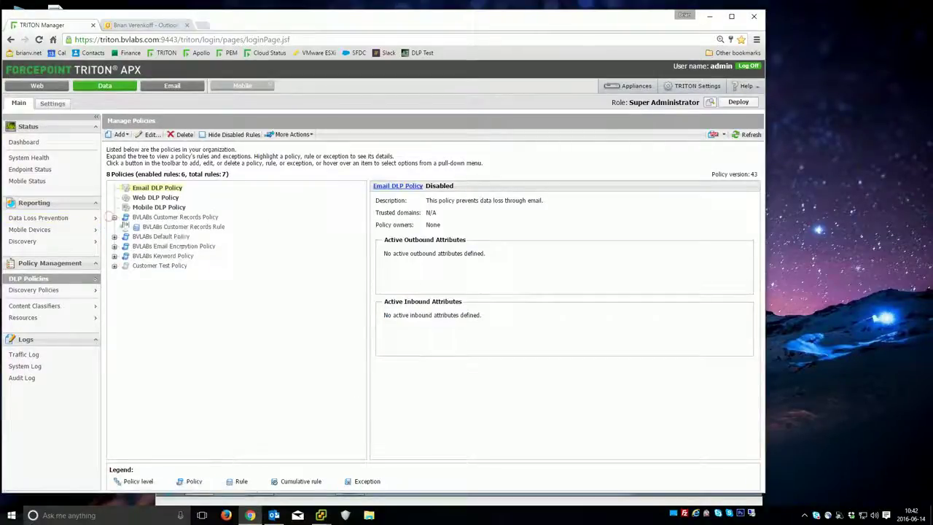
pyautogui.click(182, 227)
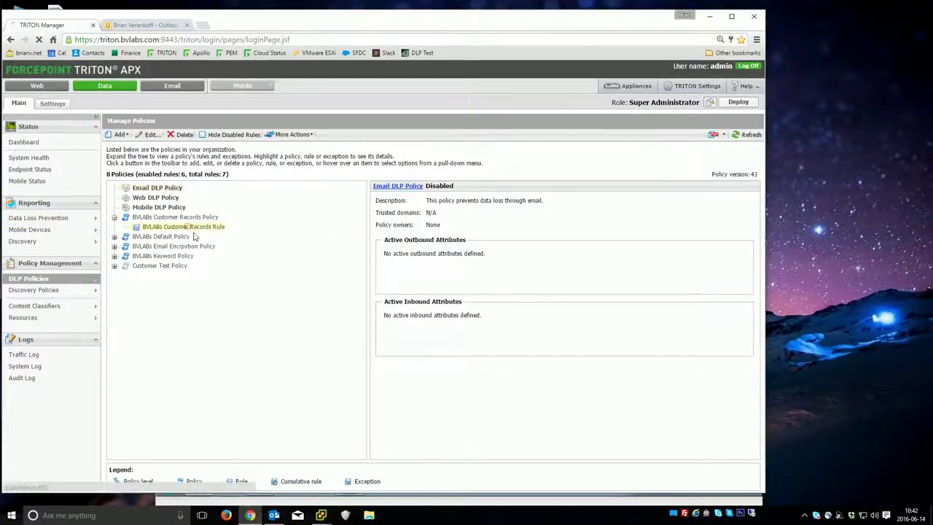
pyautogui.click(147, 137)
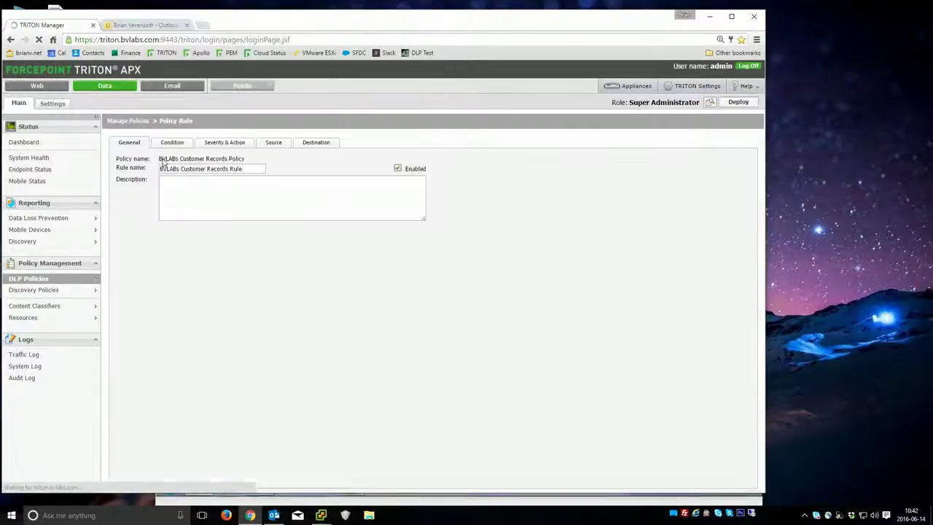
pyautogui.click(171, 142)
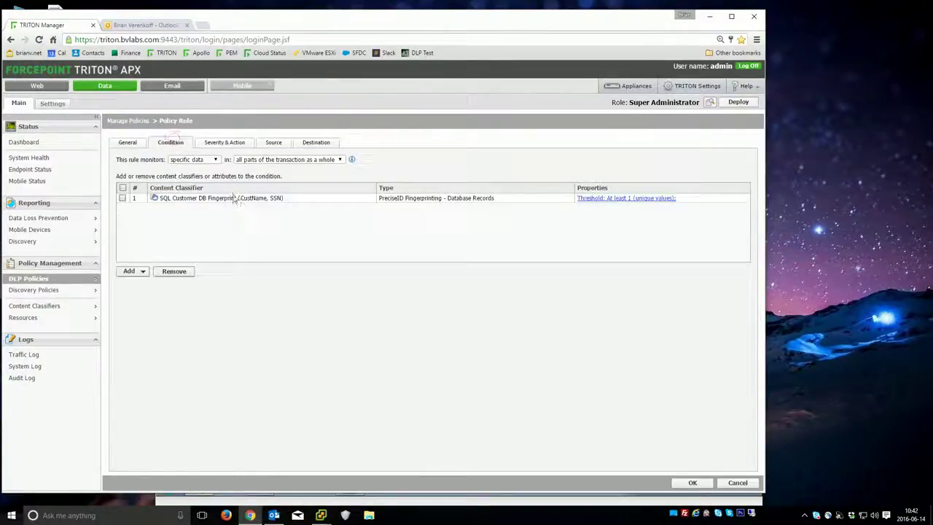
pyautogui.moveTo(175, 198); pyautogui.dragTo(291, 197)
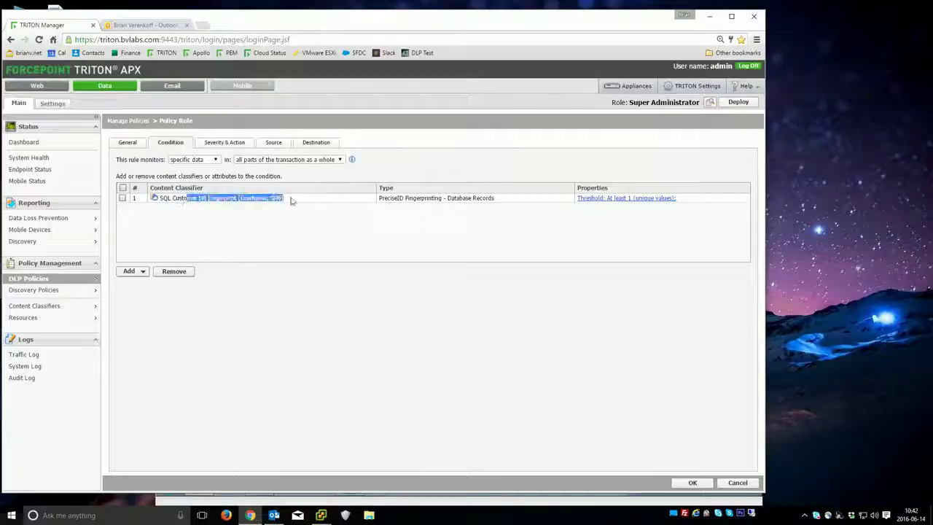
pyautogui.click(292, 198)
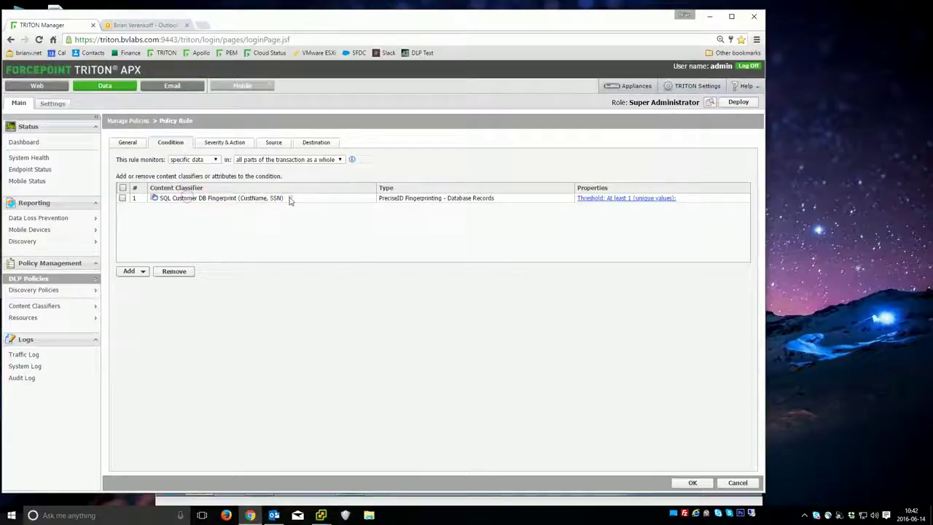
pyautogui.click(129, 270)
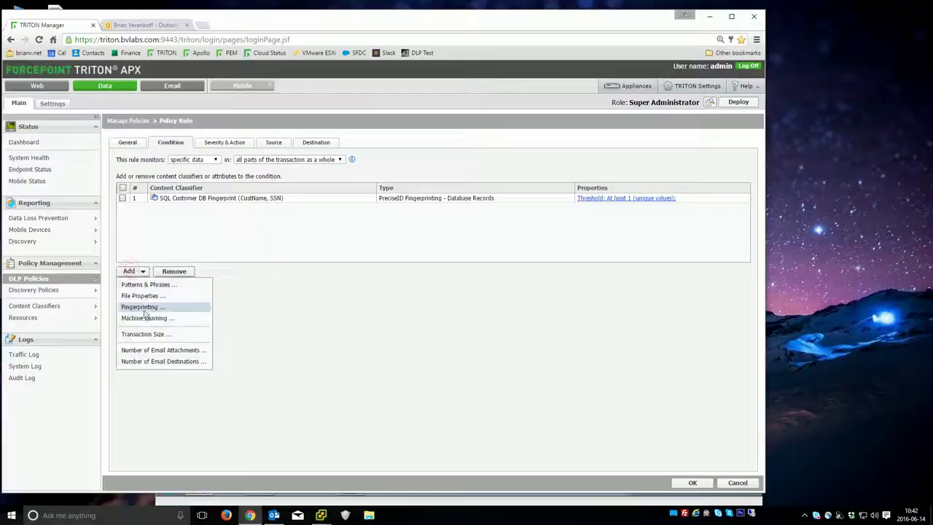
pyautogui.click(172, 308)
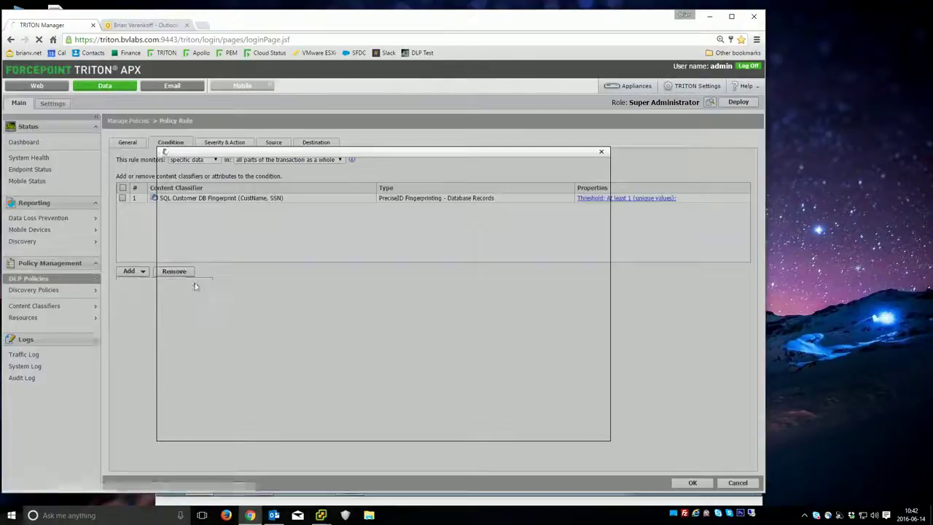
pyautogui.click(192, 218)
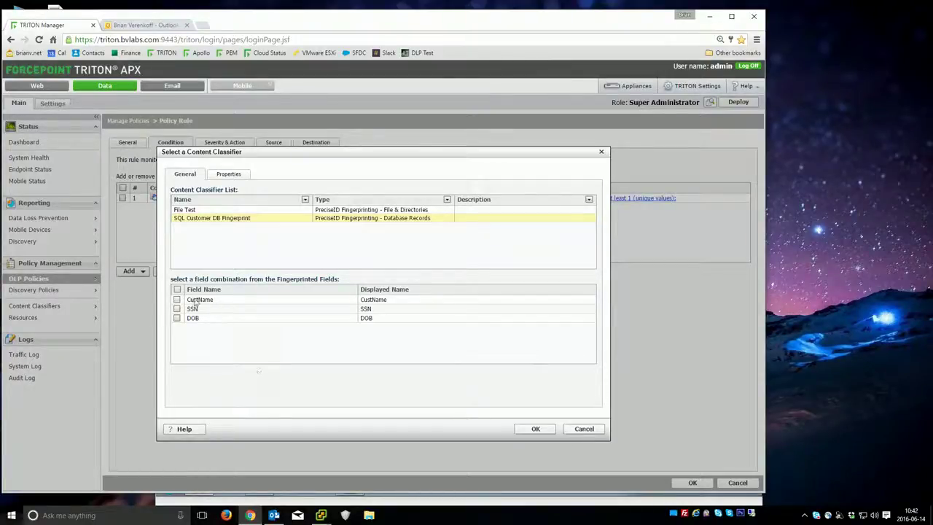
pyautogui.click(176, 308)
pyautogui.click(177, 318)
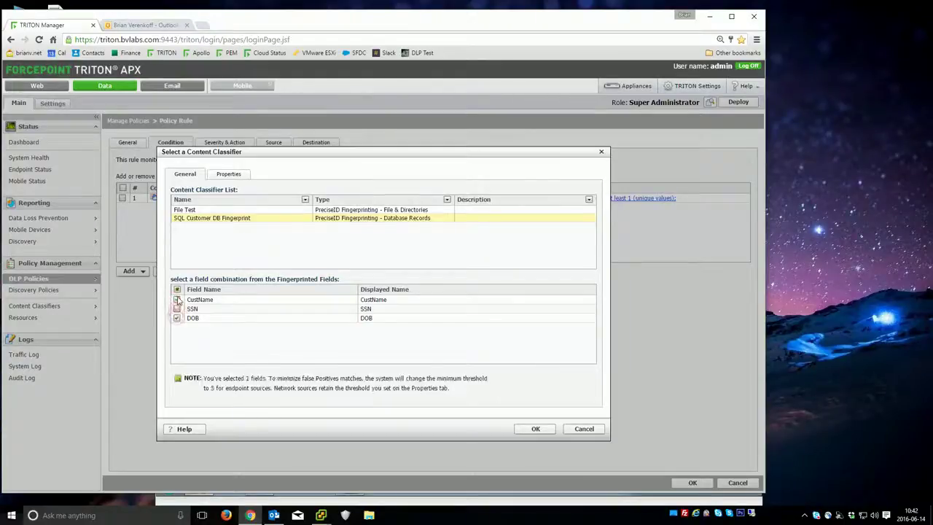
pyautogui.click(583, 428)
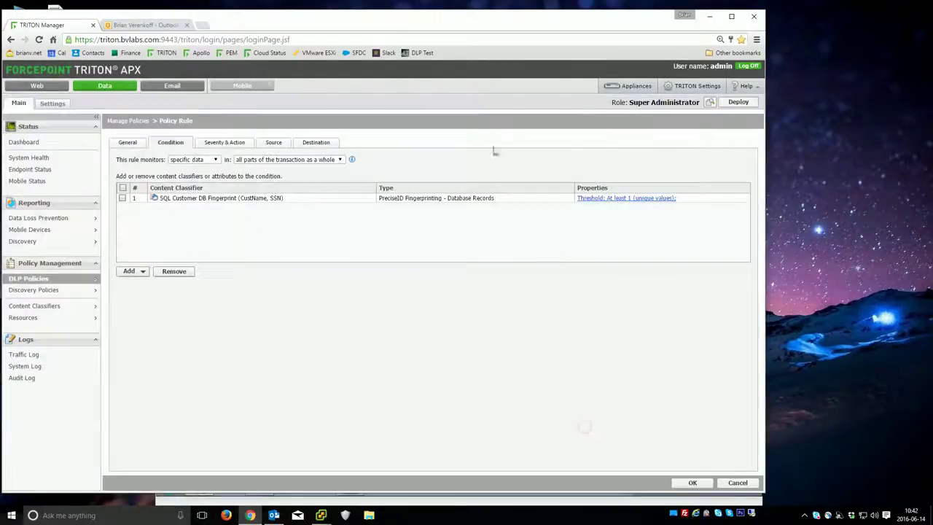
pyautogui.click(254, 199)
# - Confirm High severity with the Block Customer DB action plan, briefly checking the destinations
pyautogui.click(235, 143)
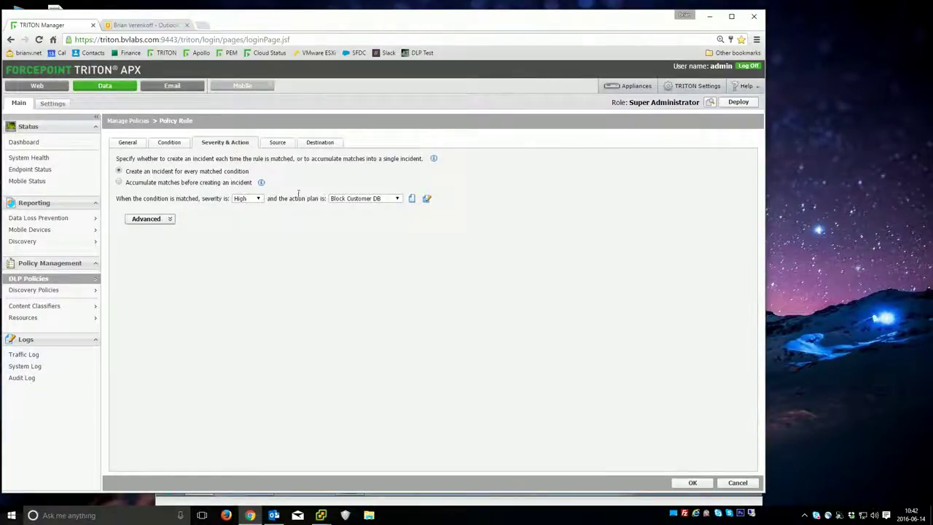
pyautogui.click(374, 201)
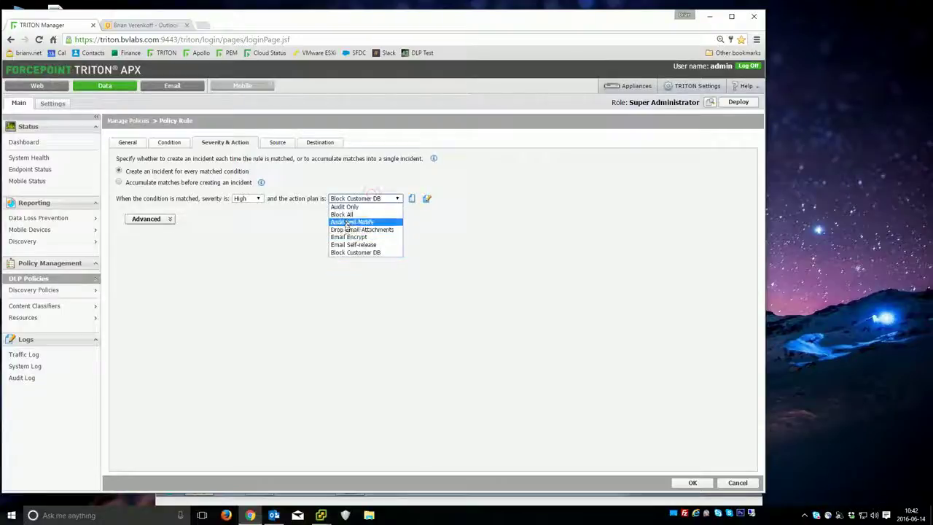
pyautogui.click(364, 253)
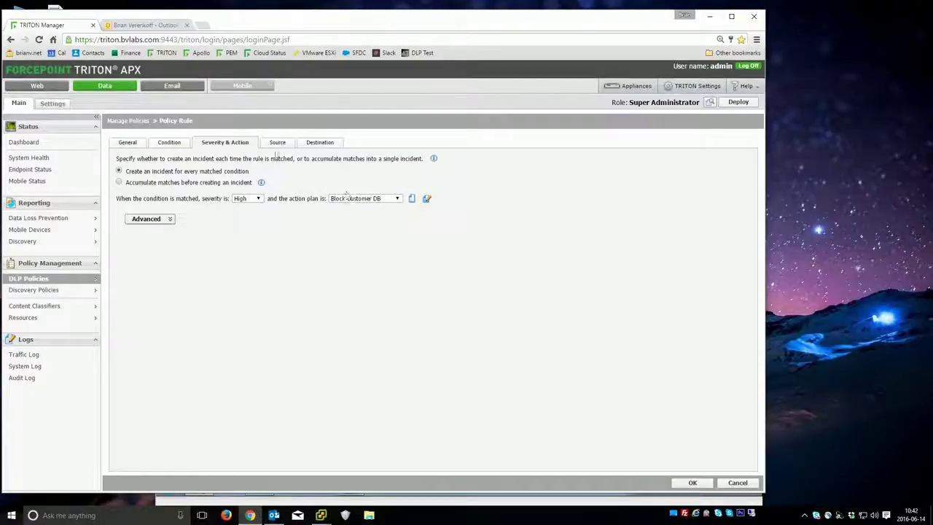
pyautogui.click(315, 143)
pyautogui.scroll(-10, 350, 184)
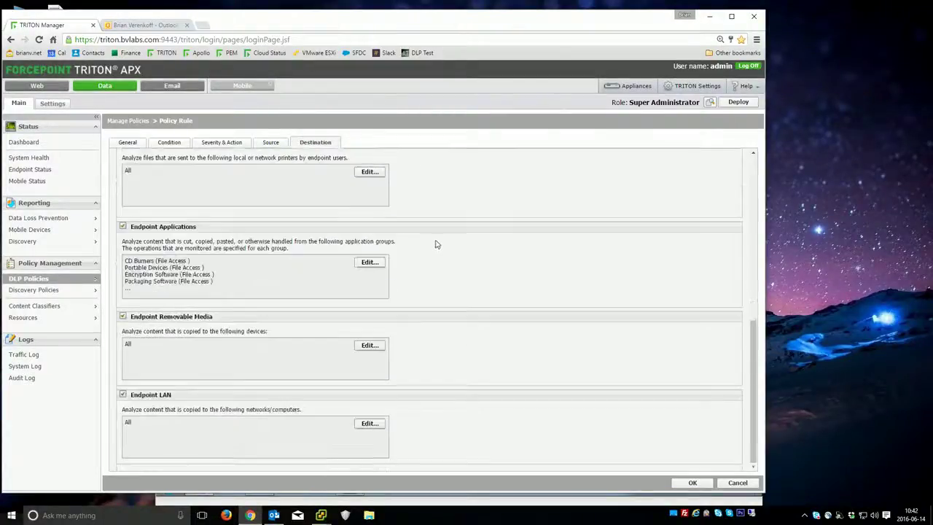
pyautogui.scroll(10, 310, 410)
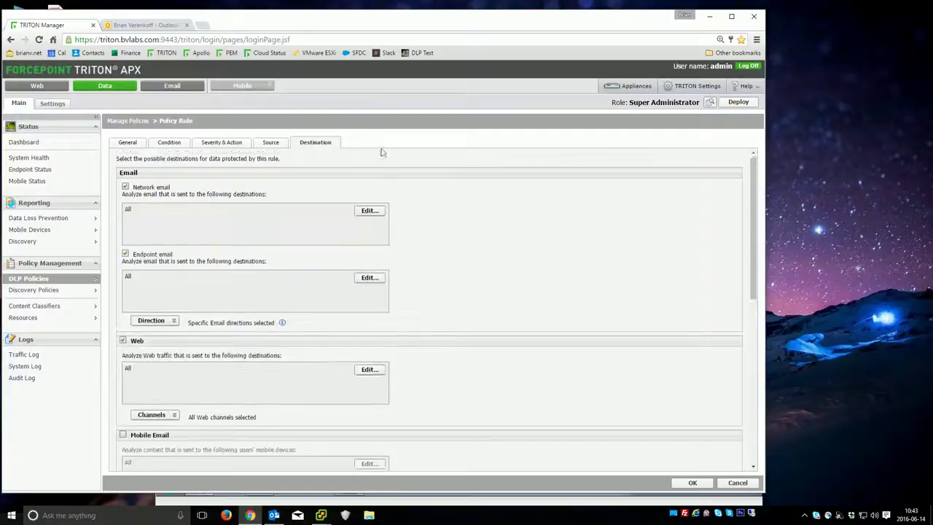
pyautogui.click(236, 146)
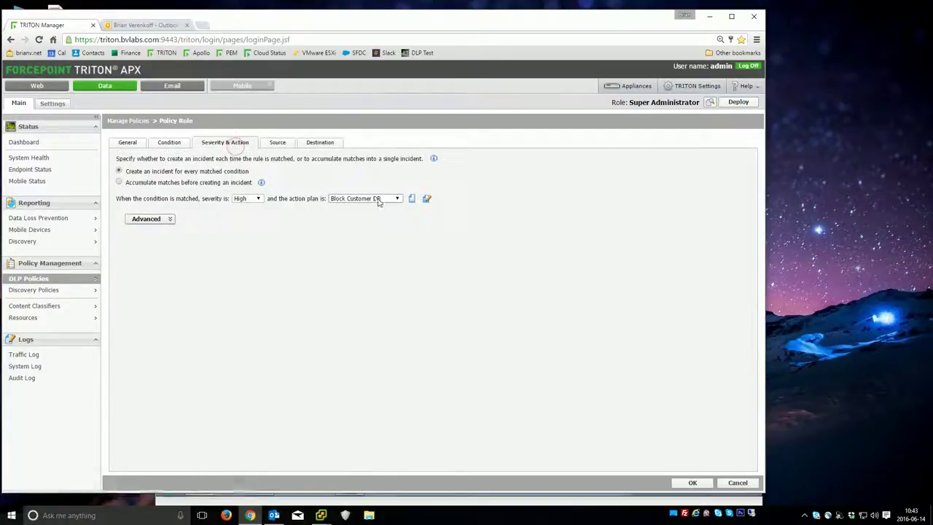
pyautogui.click(427, 199)
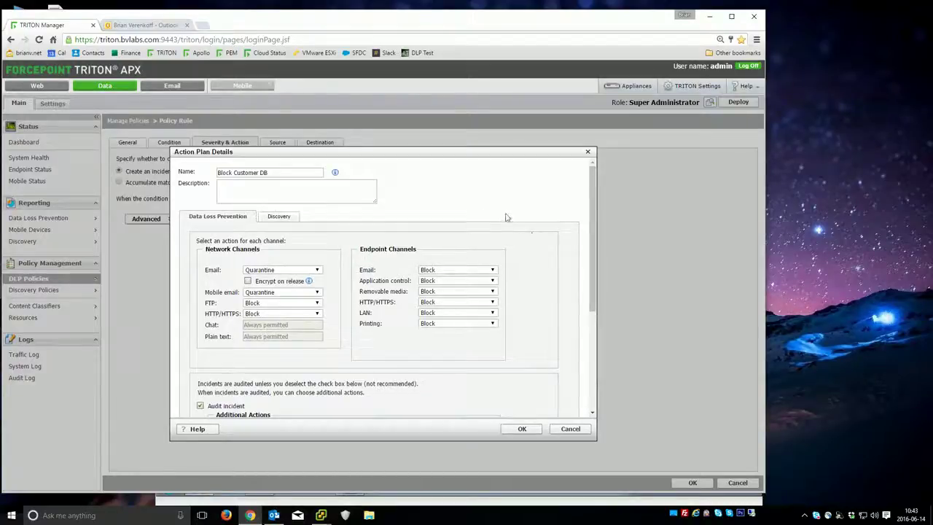
# - Review the Block Customer DB channels and Customer DB Leak notification, then cancel the dialog
pyautogui.scroll(-3, 511, 219)
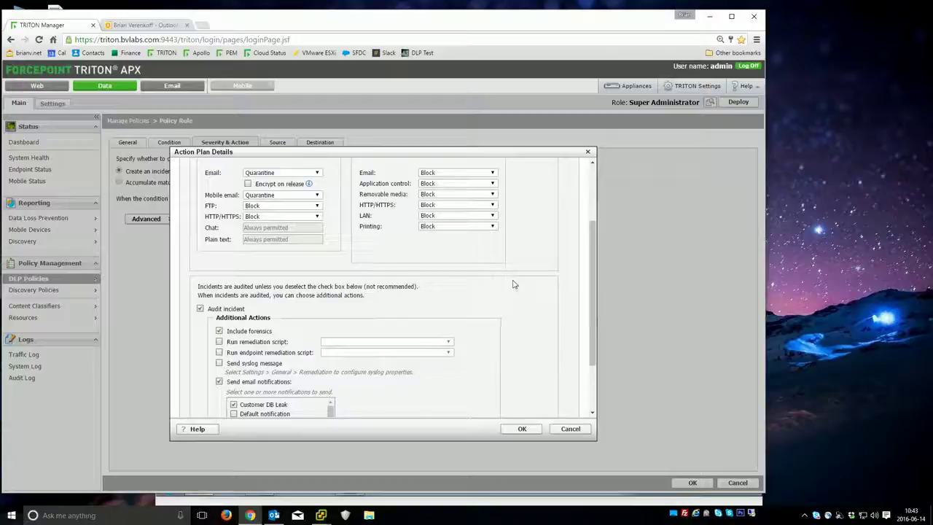
pyautogui.scroll(-2, 518, 287)
pyautogui.scroll(-1, 530, 276)
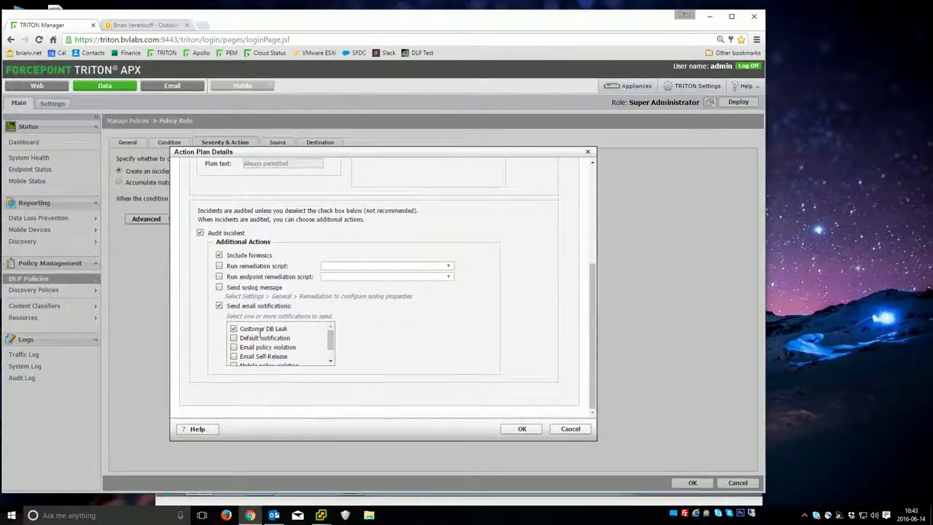
pyautogui.click(277, 329)
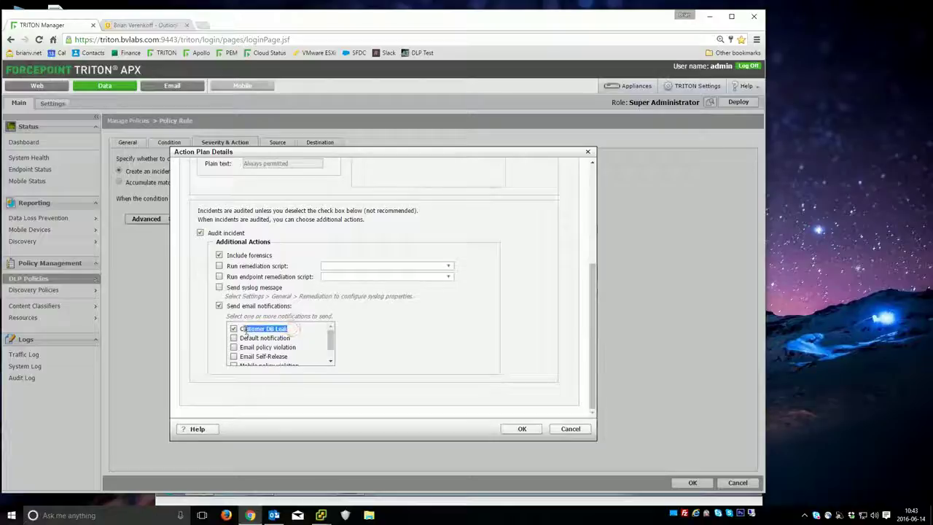
pyautogui.scroll(-1, 284, 346)
pyautogui.scroll(5, 284, 348)
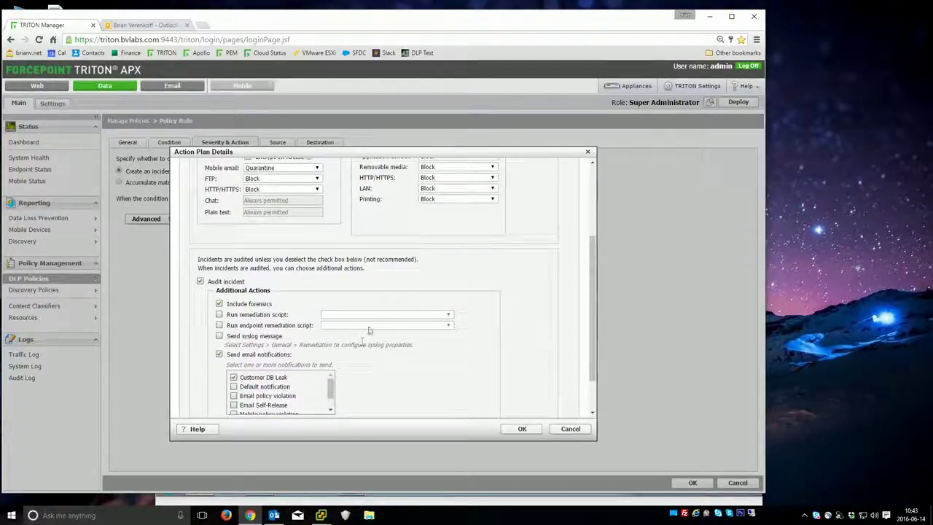
pyautogui.scroll(1, 362, 321)
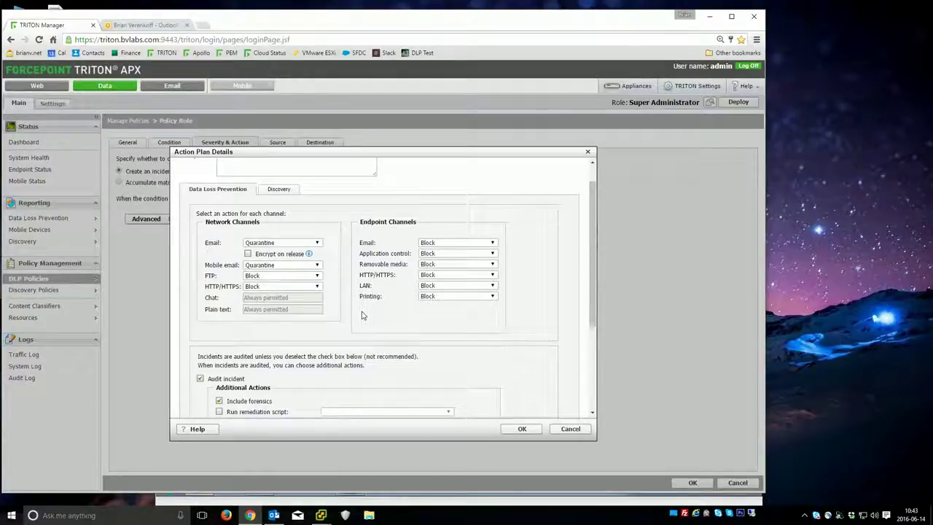
pyautogui.scroll(1, 366, 288)
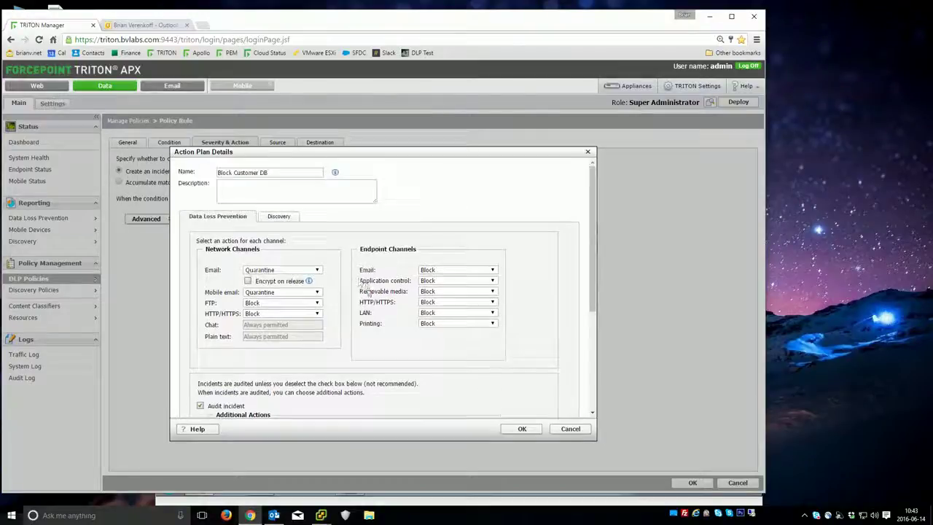
pyautogui.scroll(-3, 368, 286)
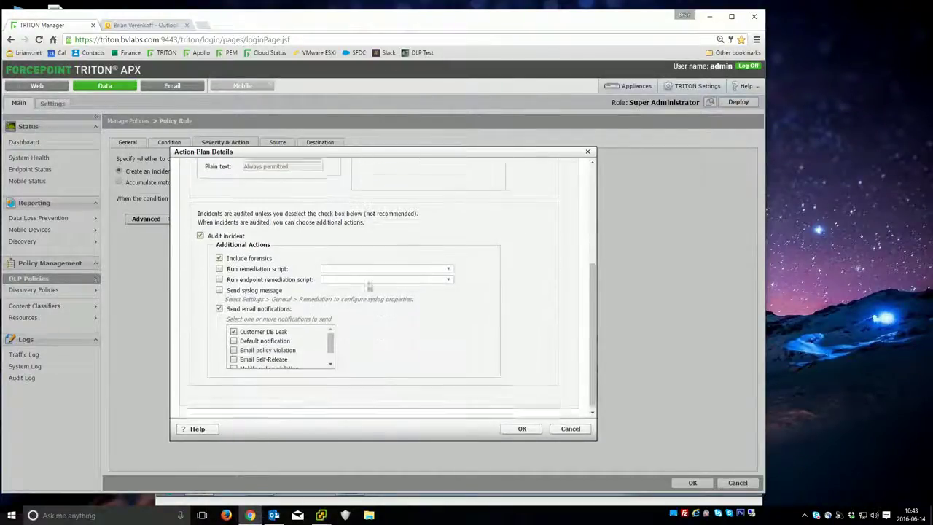
pyautogui.scroll(-1, 292, 317)
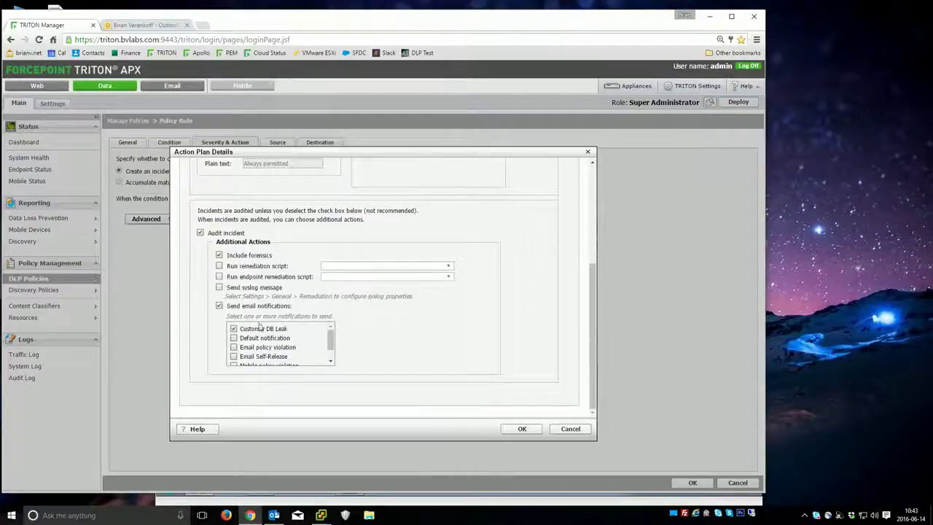
pyautogui.click(571, 429)
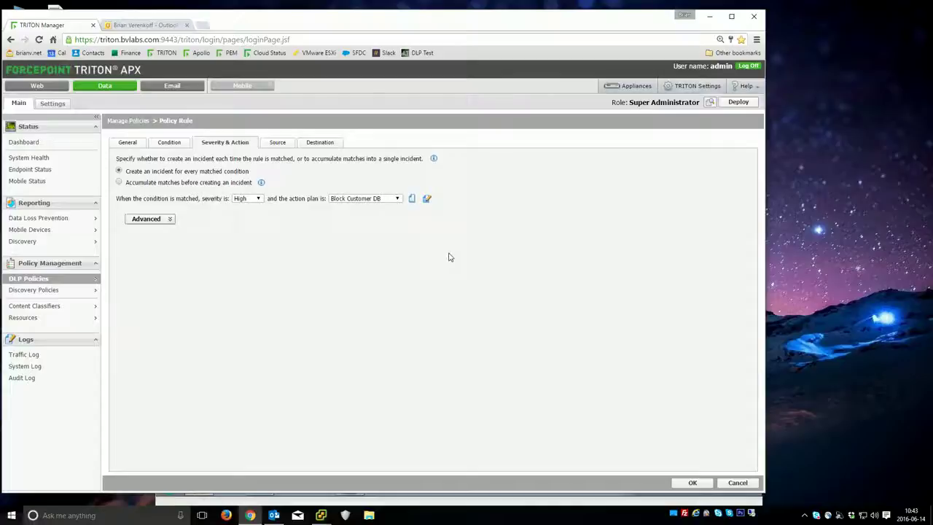
# - Open the Customer DB Leak notification template and highlight the alert recipient's e-mail address
pyautogui.click(58, 318)
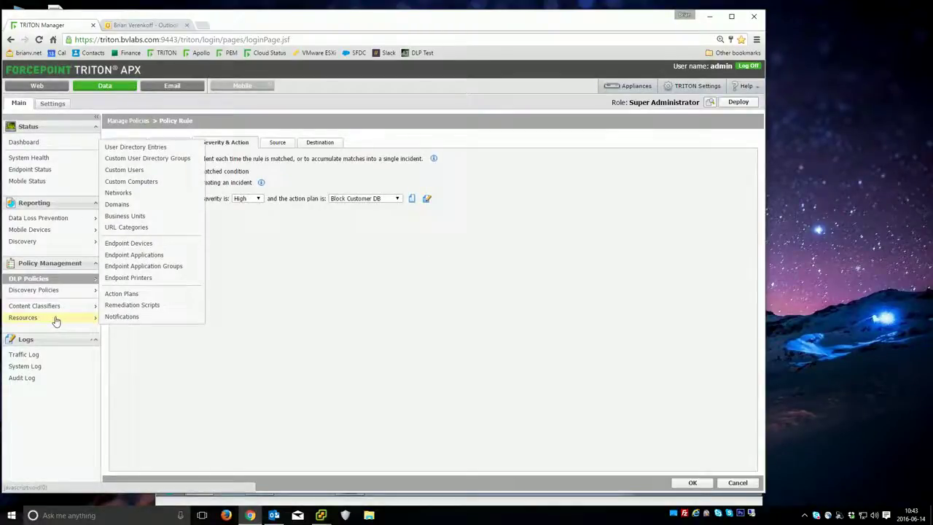
pyautogui.click(116, 318)
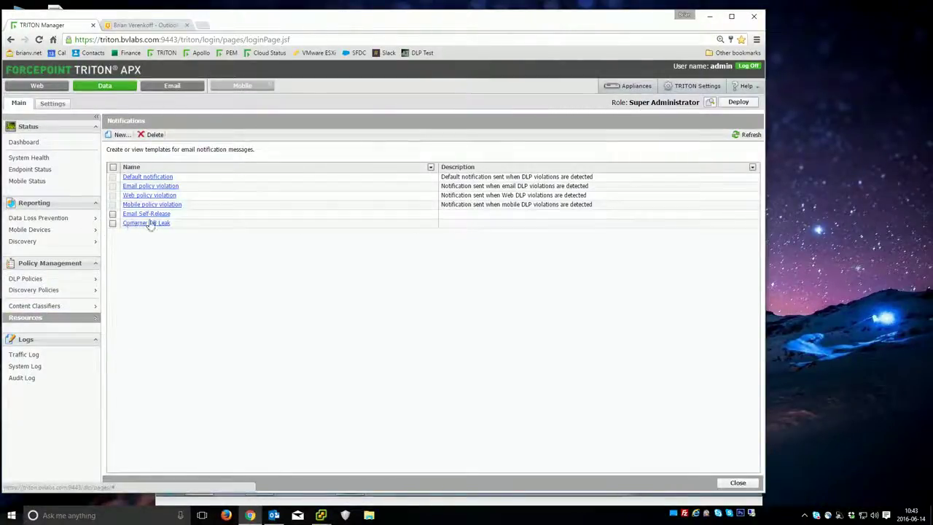
pyautogui.click(147, 223)
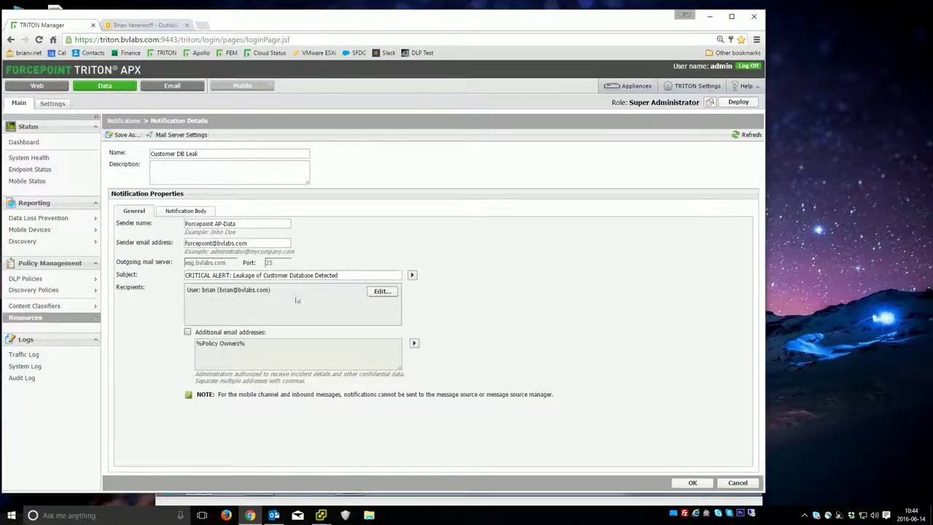
pyautogui.moveTo(288, 294); pyautogui.dragTo(218, 291)
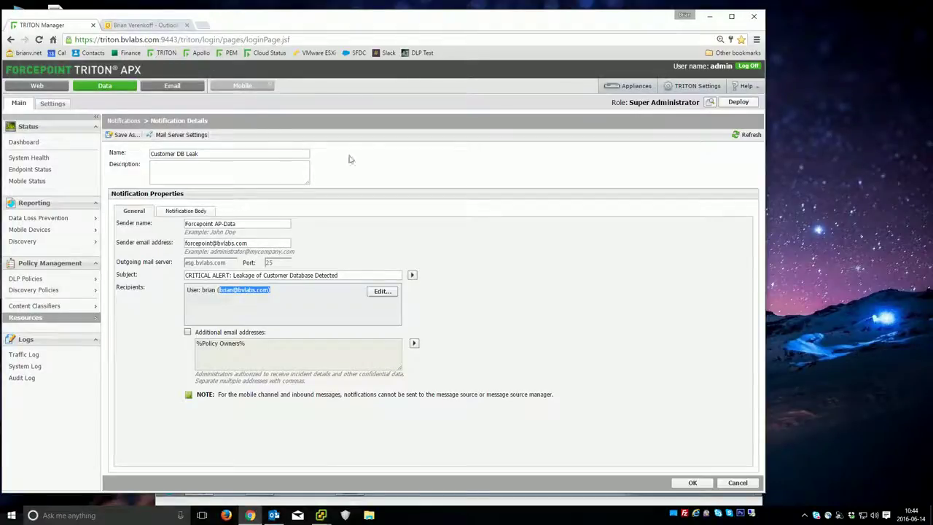
# - Open the Incidents (last 3 days) report, then bring the Windows 7 VM forward
pyautogui.moveTo(64, 219)
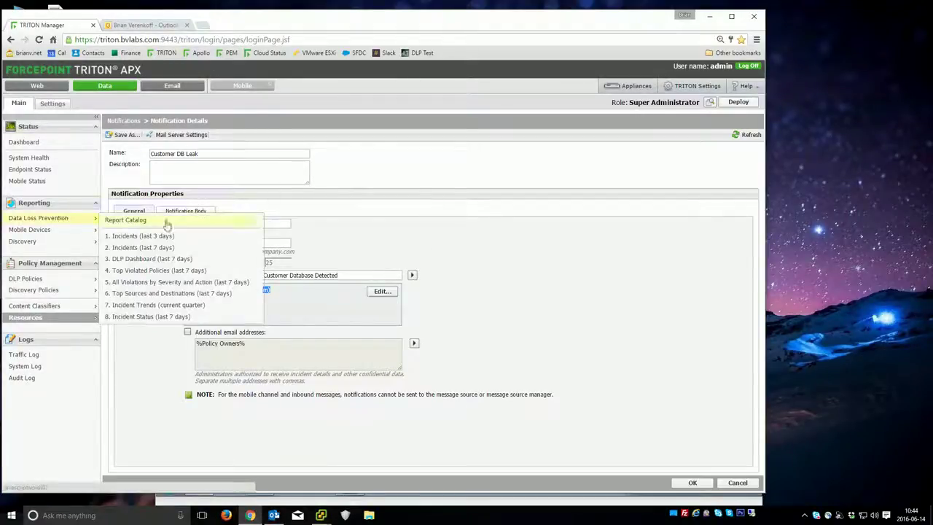
pyautogui.click(150, 237)
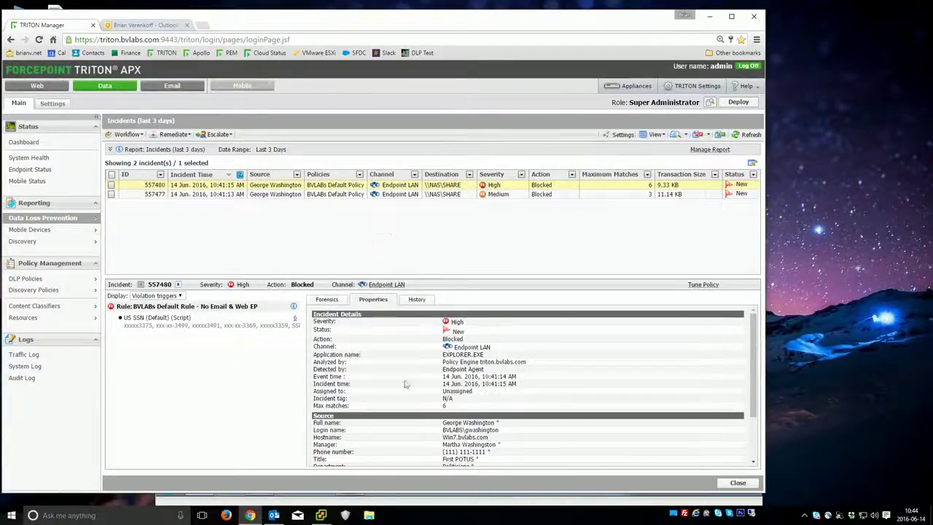
pyautogui.moveTo(321, 514)
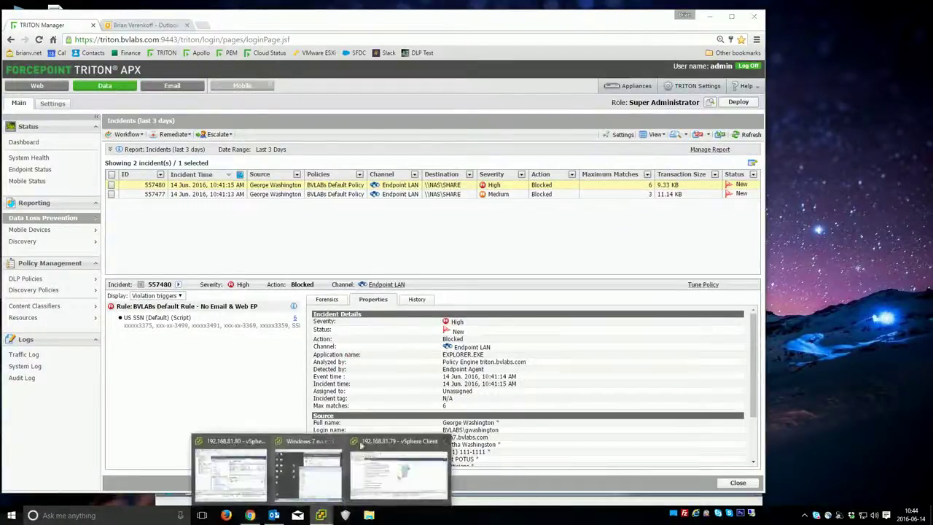
pyautogui.click(309, 473)
# - Show the names in Database - QBs.xlsx, close it, and drag it into the Dump folder
pyautogui.click(322, 184)
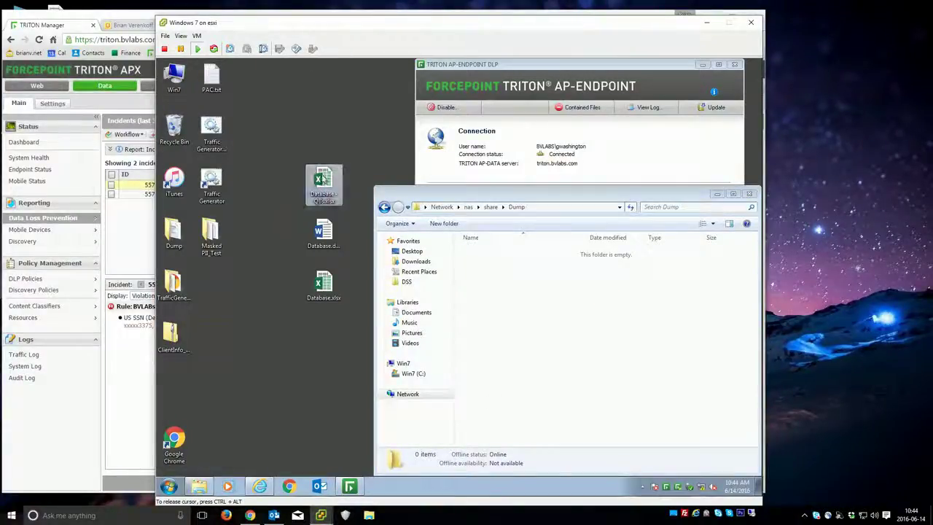
pyautogui.moveTo(322, 183); pyautogui.dragTo(322, 164)
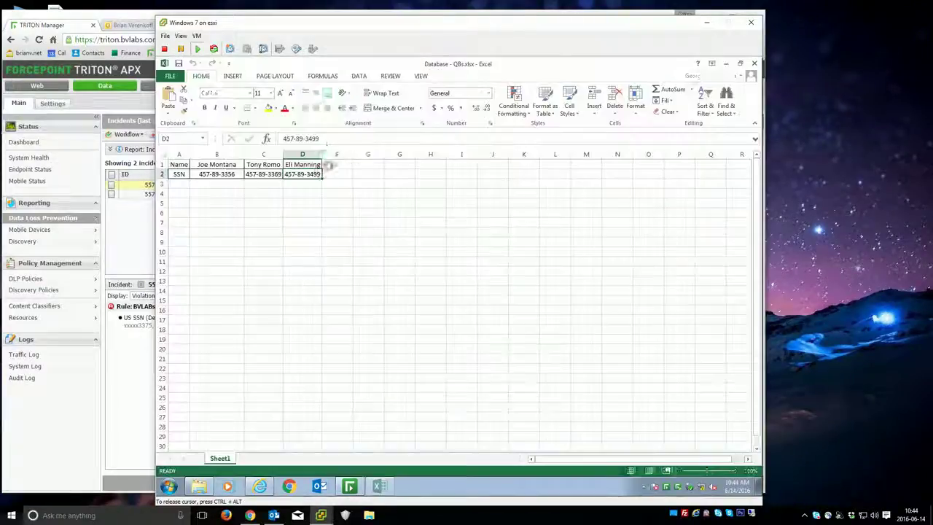
pyautogui.click(211, 165)
pyautogui.click(262, 164)
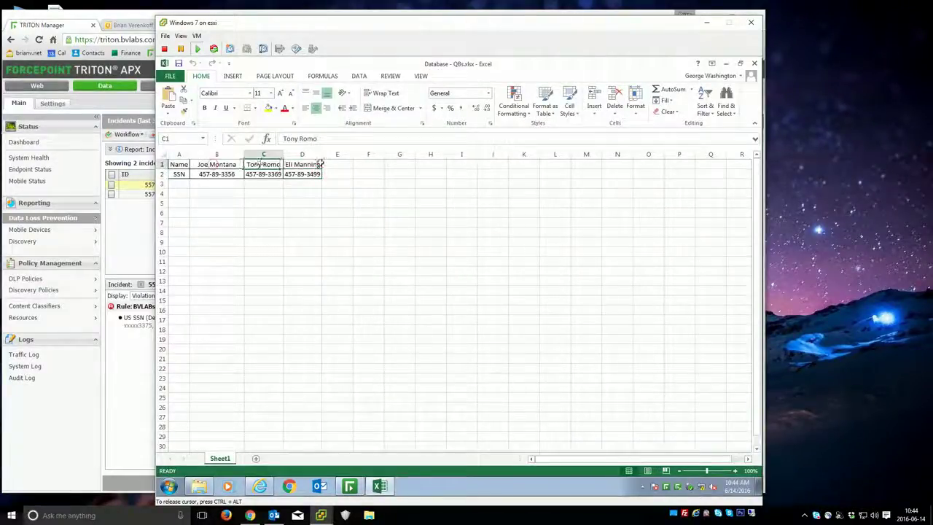
pyautogui.click(302, 164)
pyautogui.click(754, 63)
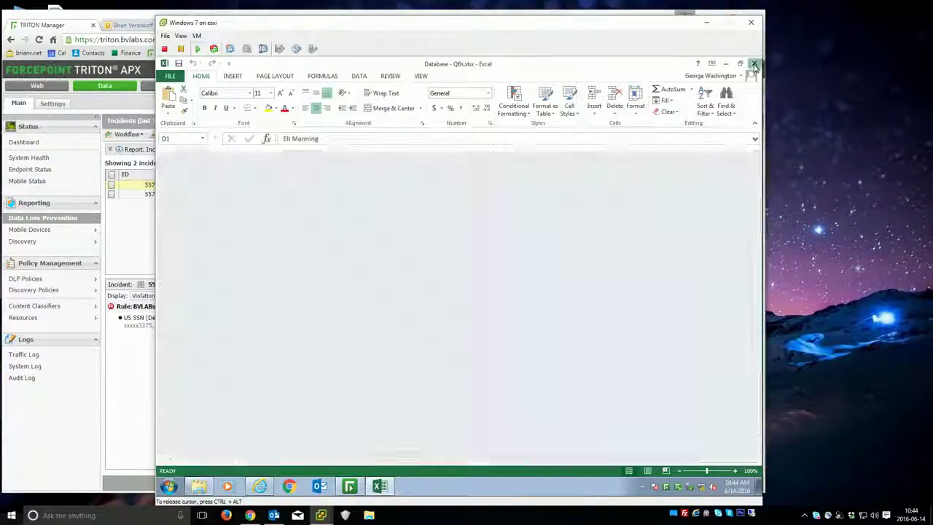
pyautogui.moveTo(323, 186); pyautogui.dragTo(554, 287)
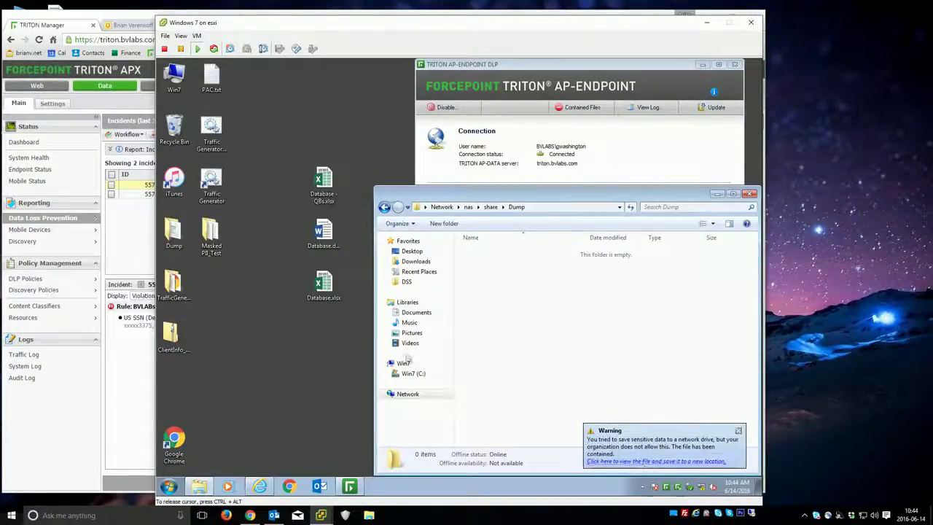
pyautogui.click(262, 486)
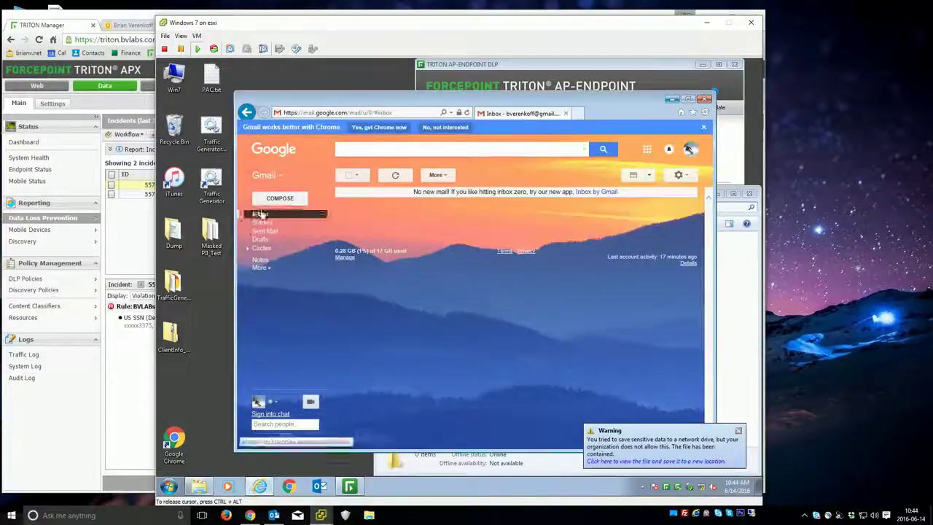
# - Compose a 'test' e-mail, try attaching Database - QBs.xlsx, and discard the draft
pyautogui.click(279, 198)
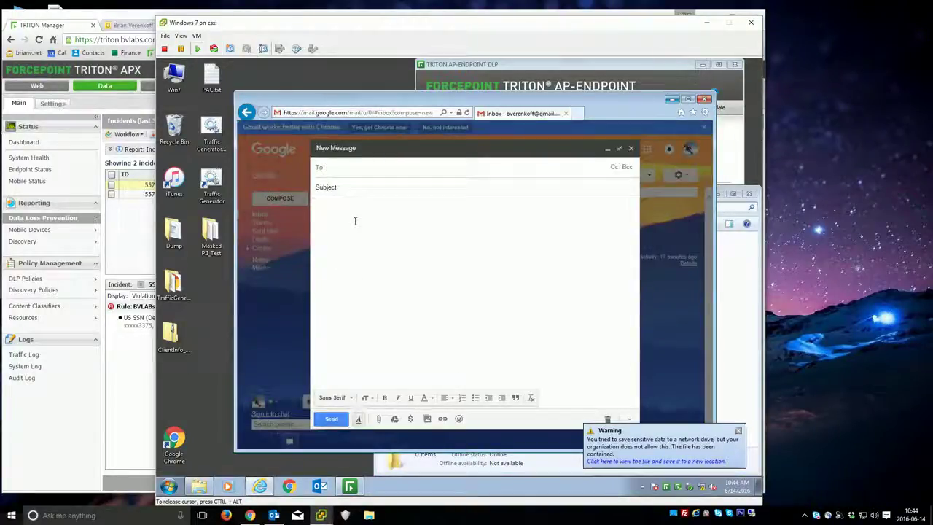
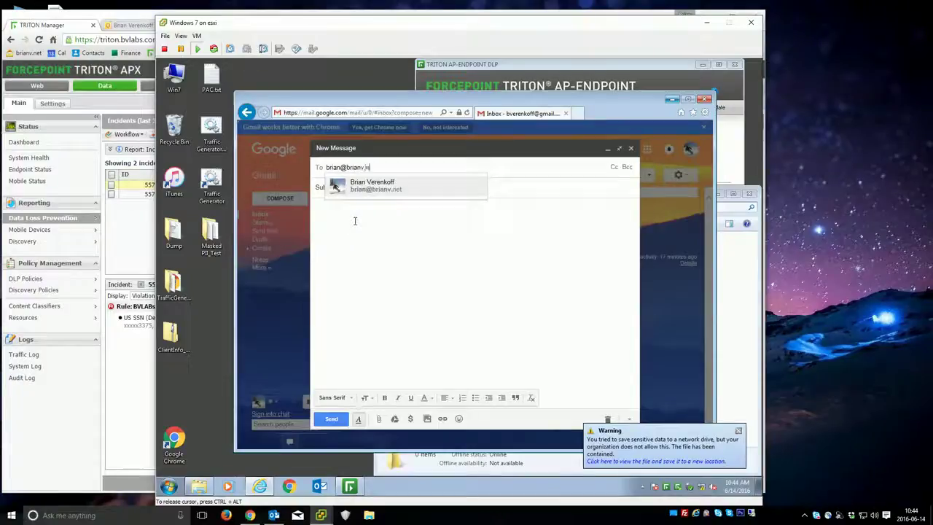
pyautogui.press('Tab')
pyautogui.write('test')
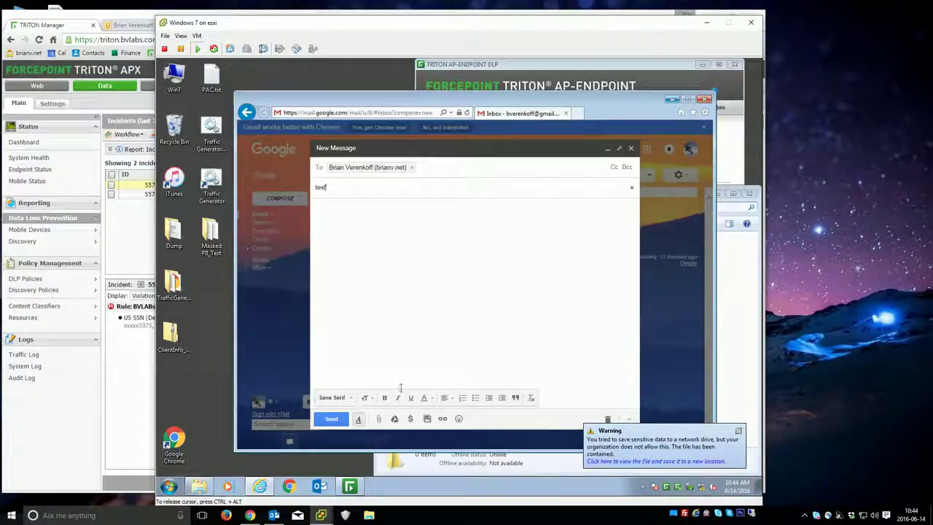
pyautogui.click(378, 419)
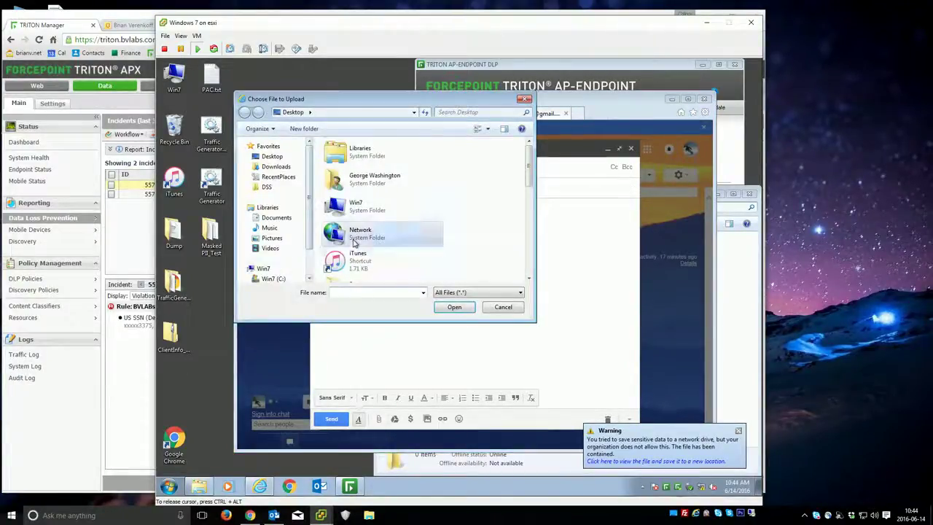
pyautogui.scroll(-5, 355, 241)
pyautogui.click(375, 153)
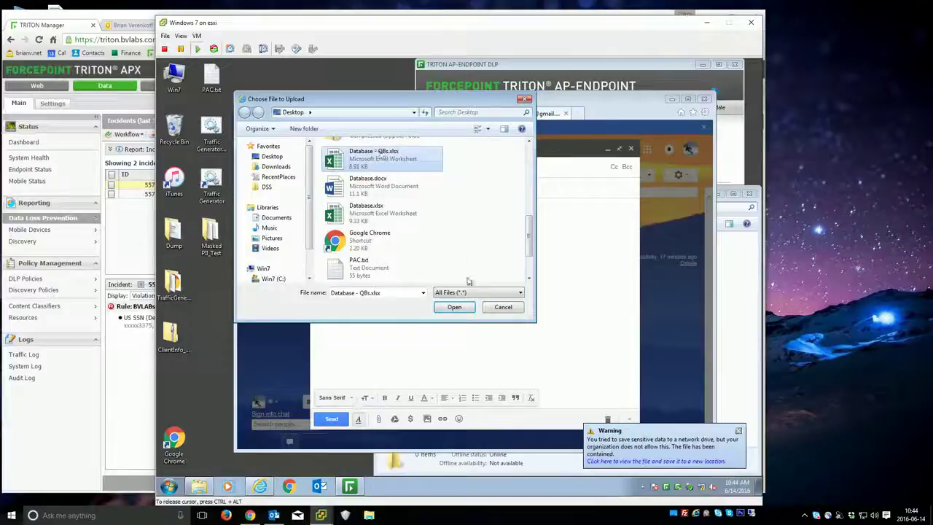
pyautogui.click(454, 307)
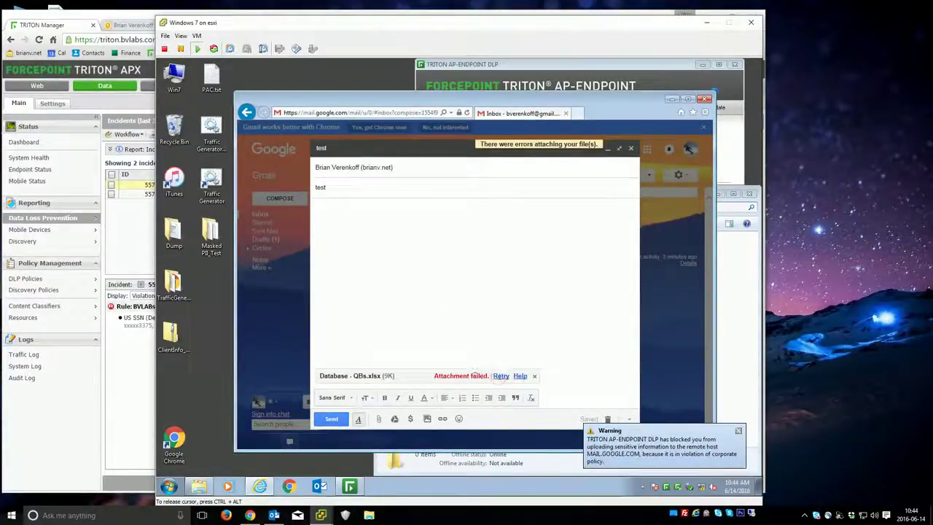
pyautogui.click(608, 419)
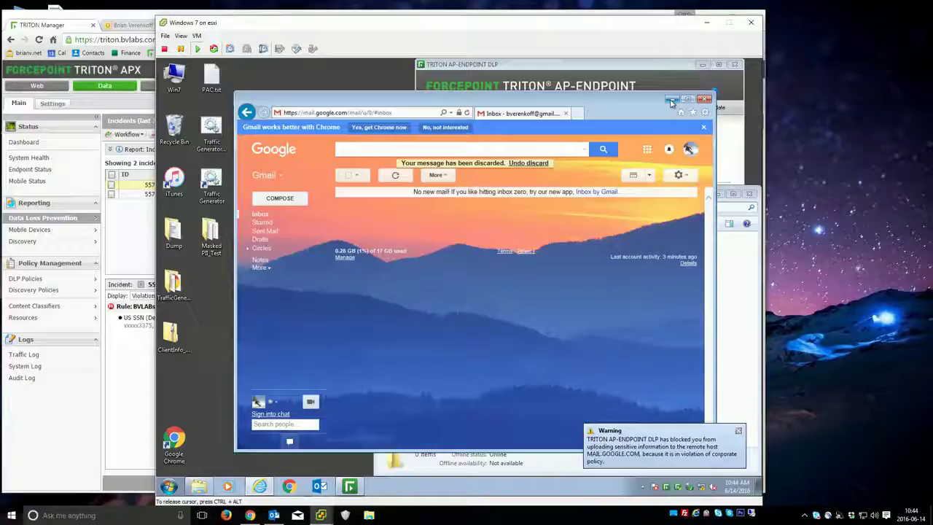
# - Open Database - QBs.xlsx in Excel, print it with Ctrl+P, and close the workbook
pyautogui.click(704, 99)
pyautogui.doubleClick(322, 183)
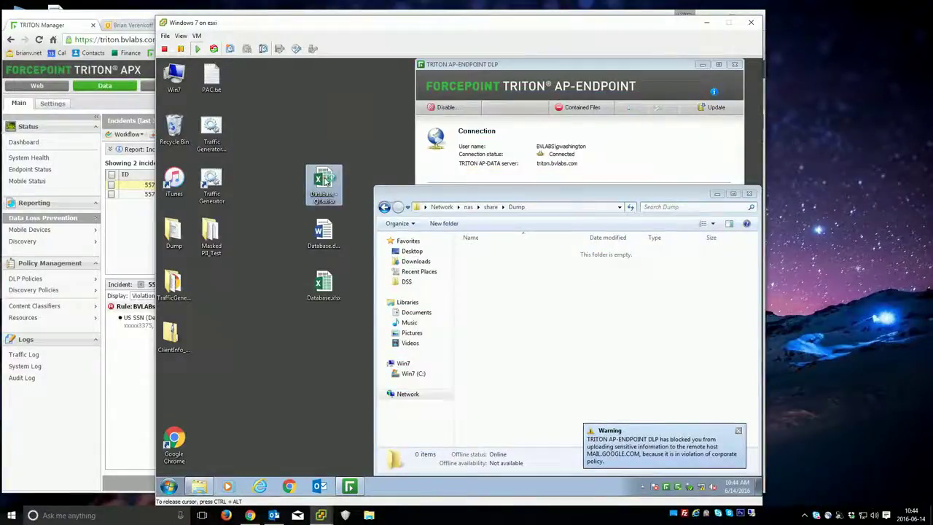
pyautogui.click(264, 221)
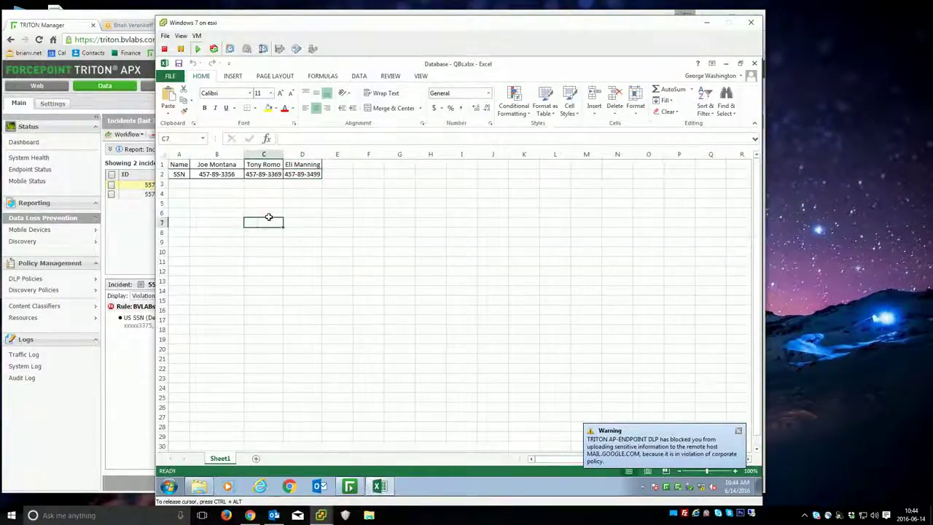
pyautogui.hotkey('ctrl', 'p')
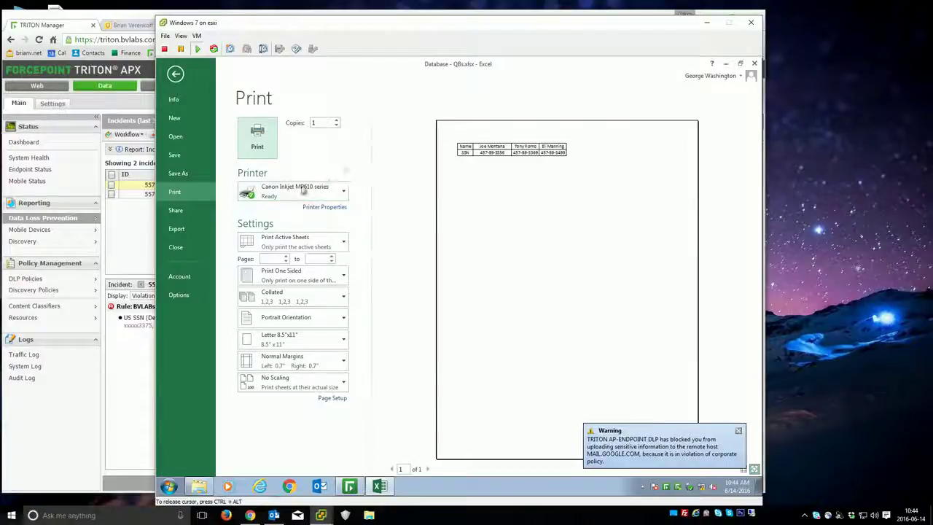
pyautogui.click(257, 138)
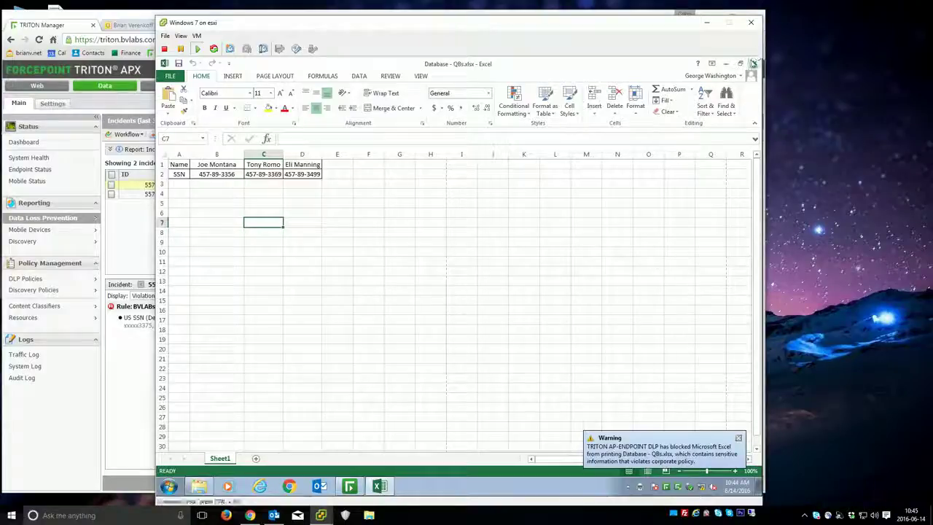
pyautogui.click(754, 63)
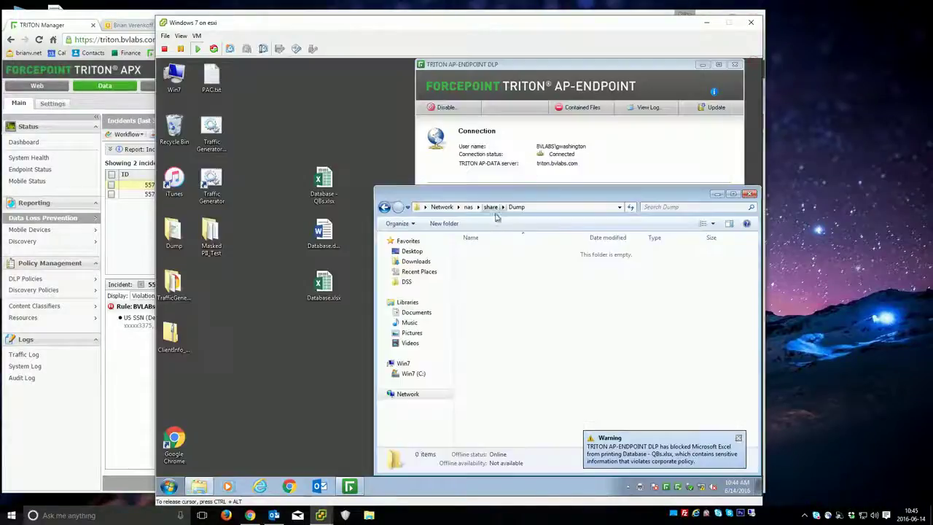
pyautogui.click(105, 352)
# - Refresh the incident list and view incident 558730, highlighting the BVLABs Customer Records Rule
pyautogui.click(761, 134)
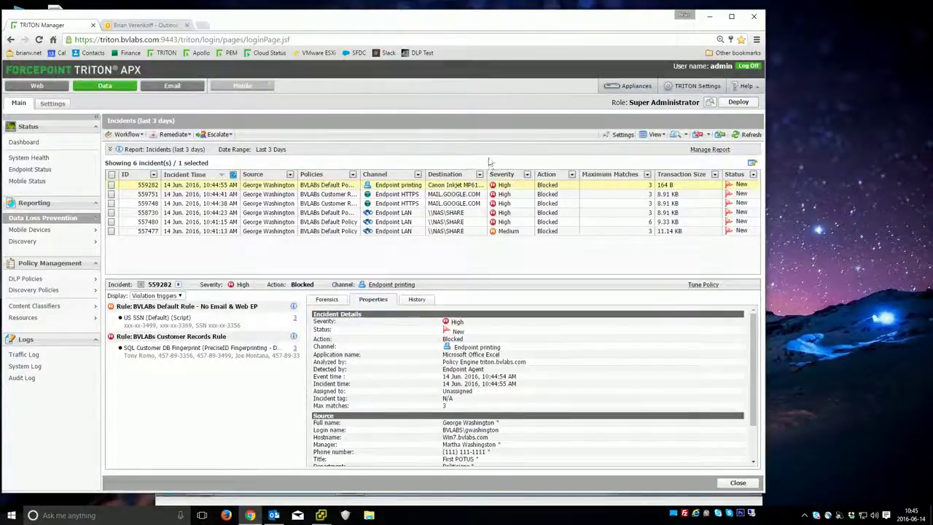
pyautogui.click(192, 216)
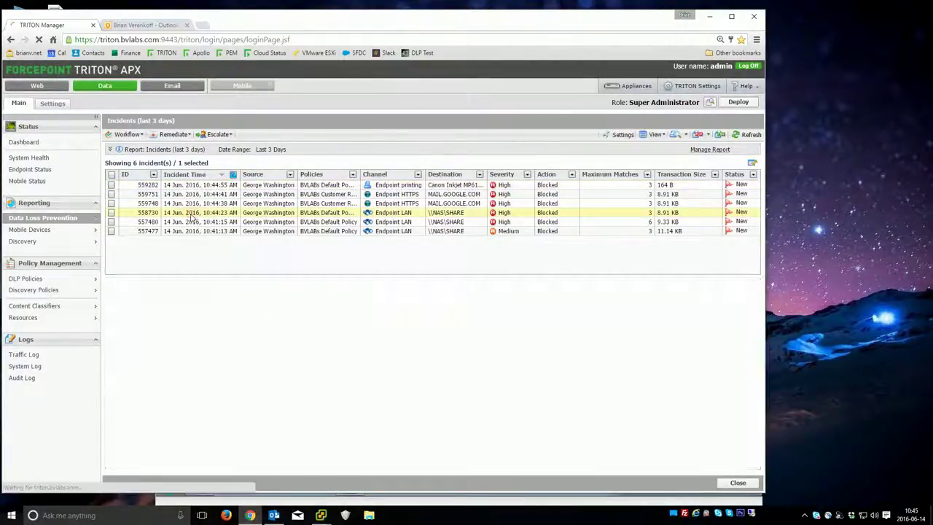
pyautogui.moveTo(228, 336); pyautogui.dragTo(127, 338)
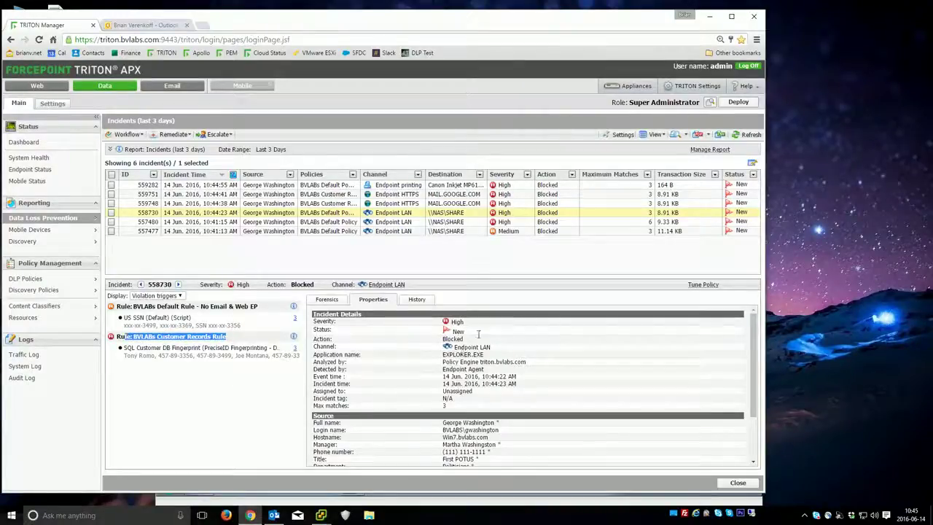
# - Review incidents 559748, 559751 and printing incident 559282, then switch to Outlook
pyautogui.click(386, 205)
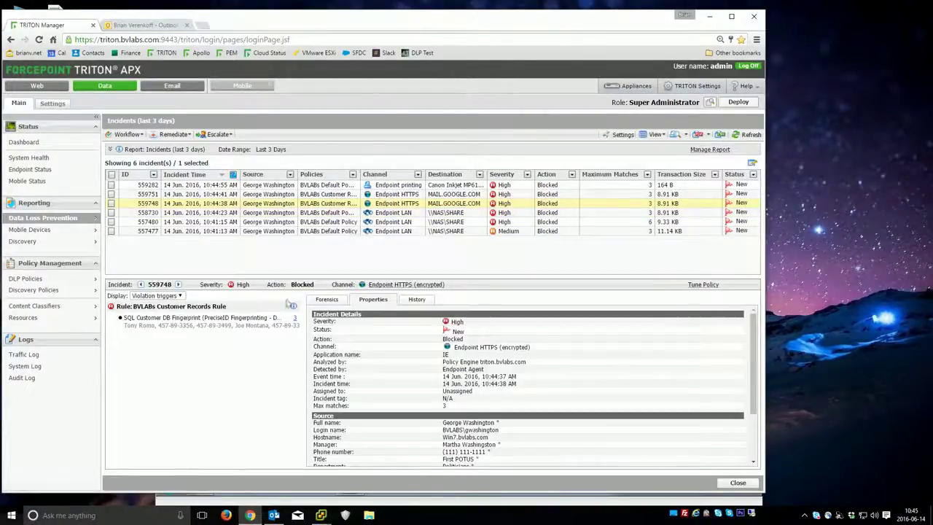
pyautogui.scroll(-5, 489, 400)
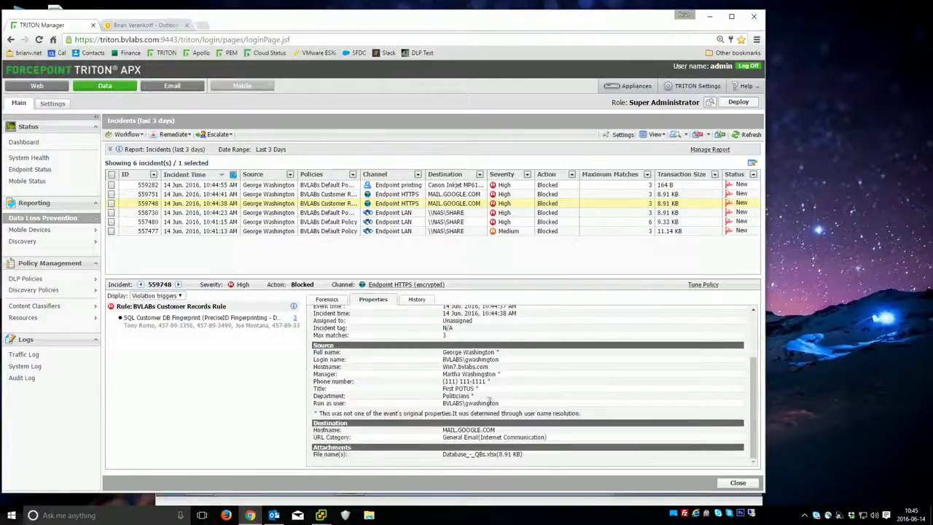
pyautogui.click(429, 195)
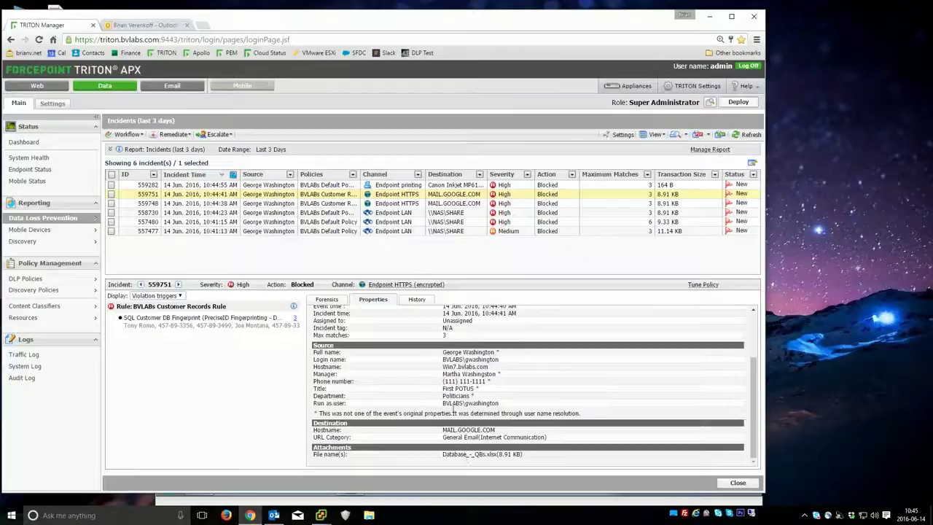
pyautogui.click(382, 184)
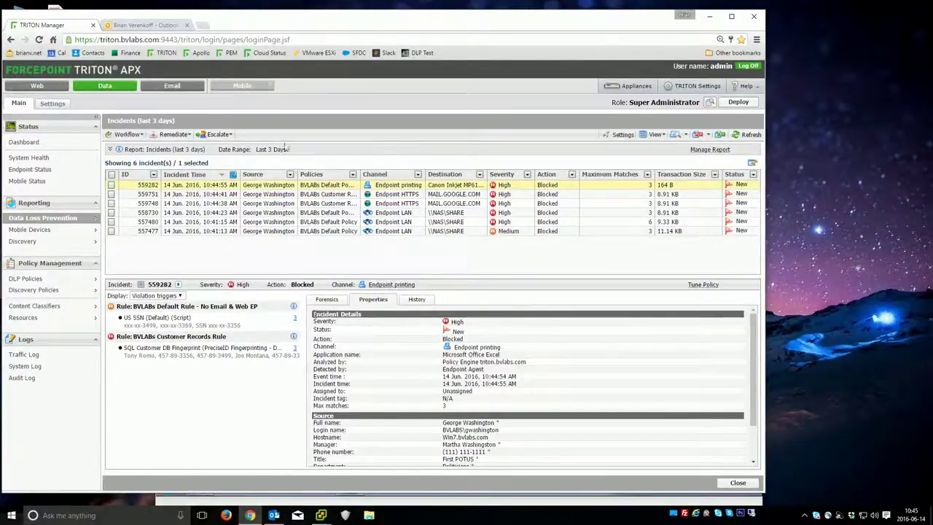
pyautogui.click(77, 219)
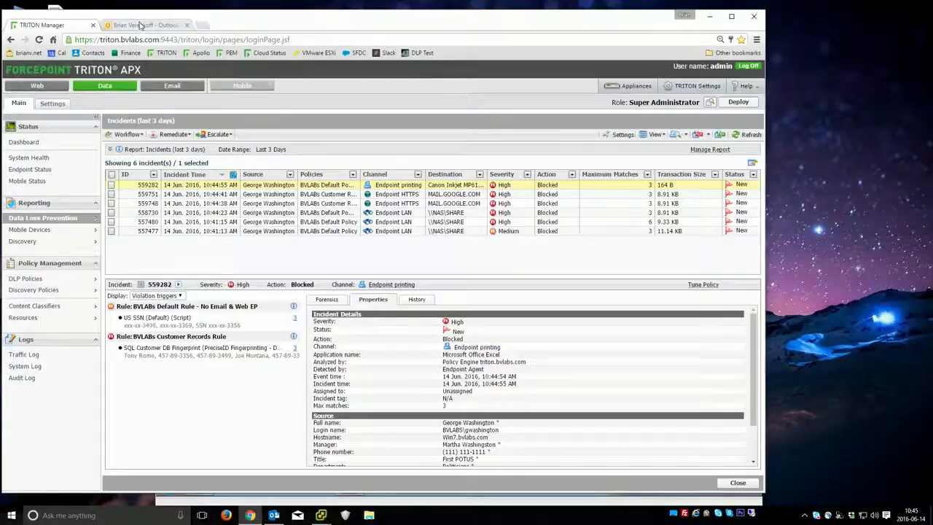
pyautogui.click(142, 26)
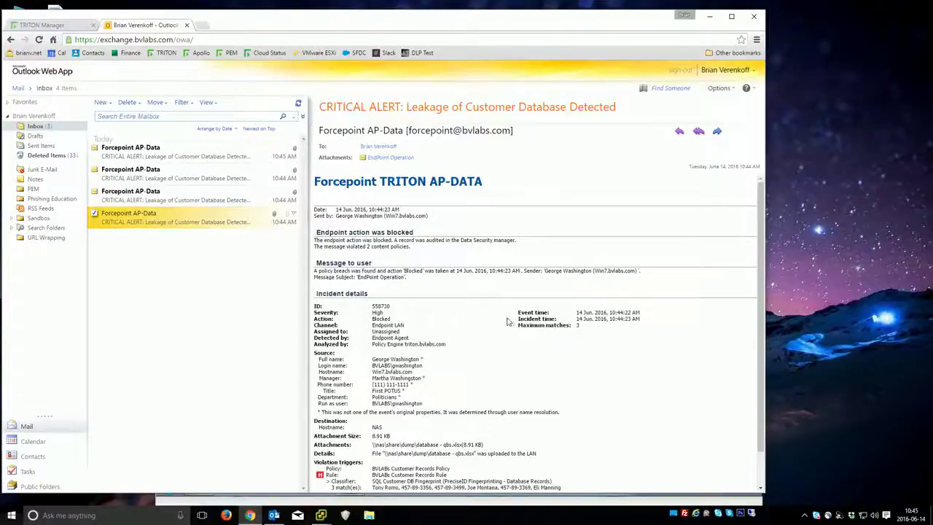
# - Read the first alert e-mail, highlighting the attached file's network path
pyautogui.scroll(-1, 508, 321)
pyautogui.moveTo(401, 406); pyautogui.dragTo(459, 406)
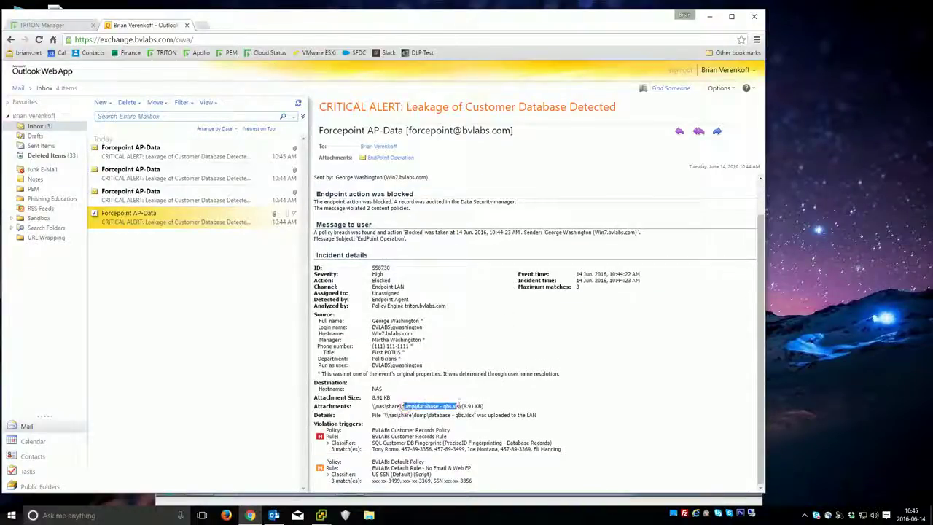
pyautogui.click(353, 407)
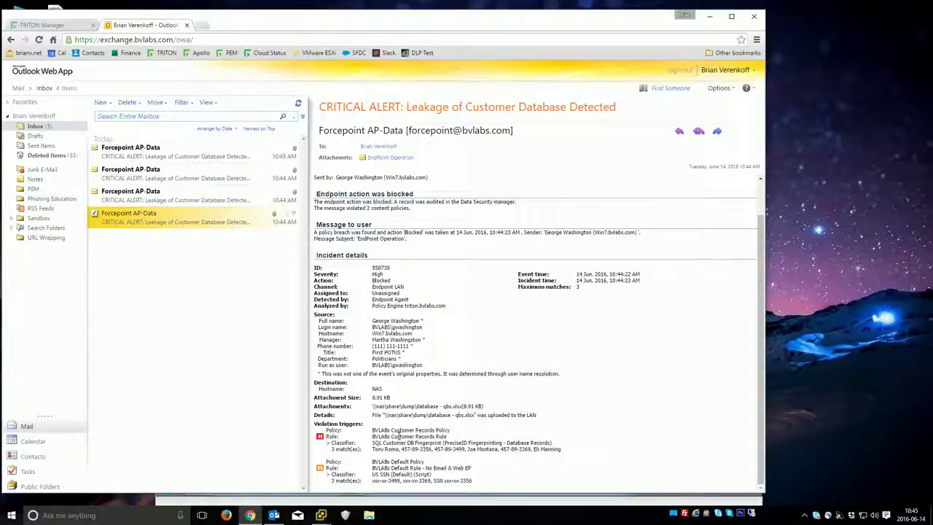
# - Read the alert e-mails for incidents 559748, 559751 and 559282, then return to TRITON
pyautogui.click(169, 197)
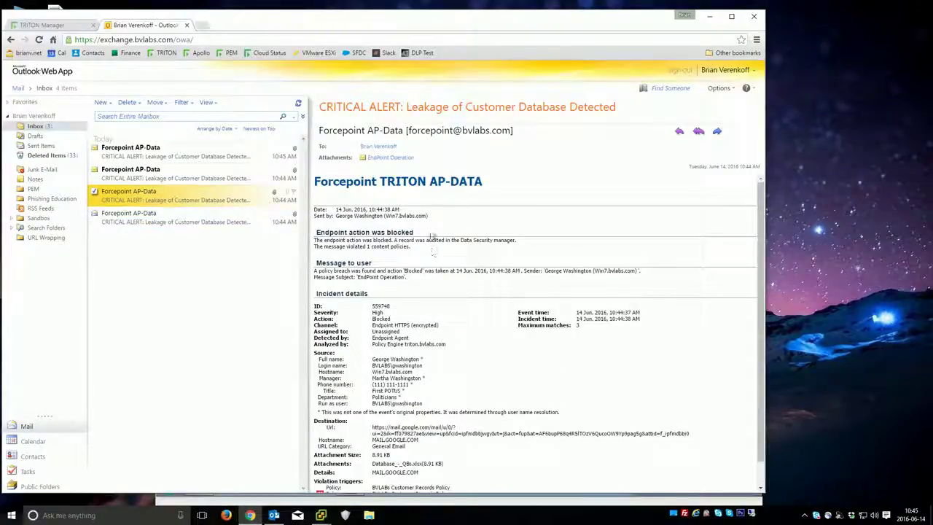
pyautogui.scroll(-1, 444, 343)
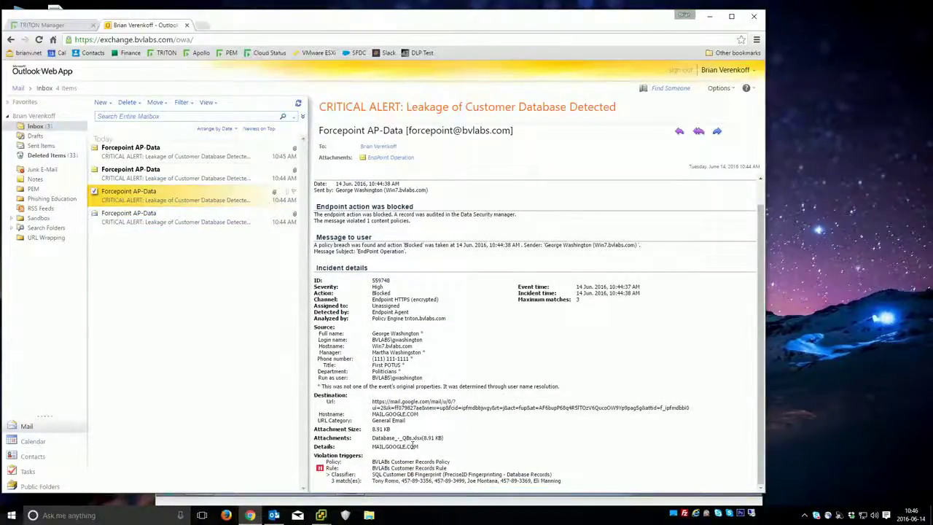
pyautogui.click(209, 174)
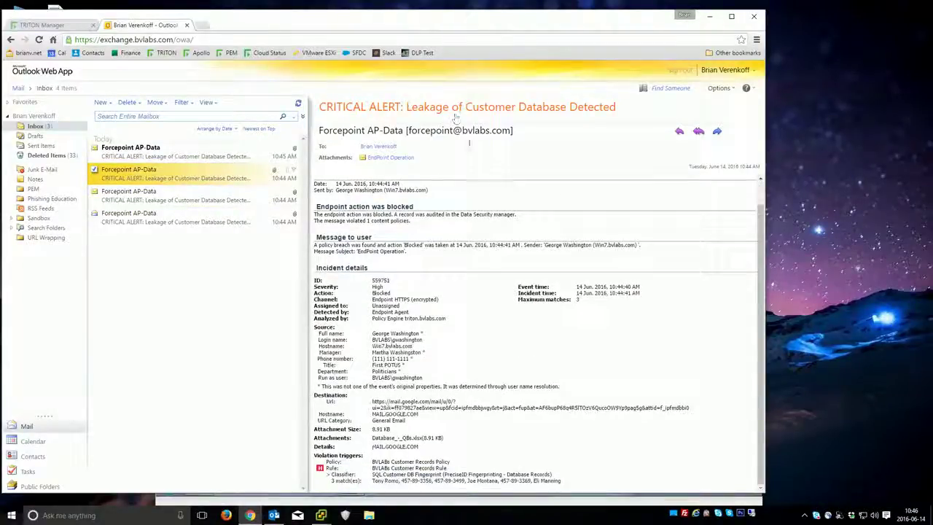
pyautogui.click(187, 156)
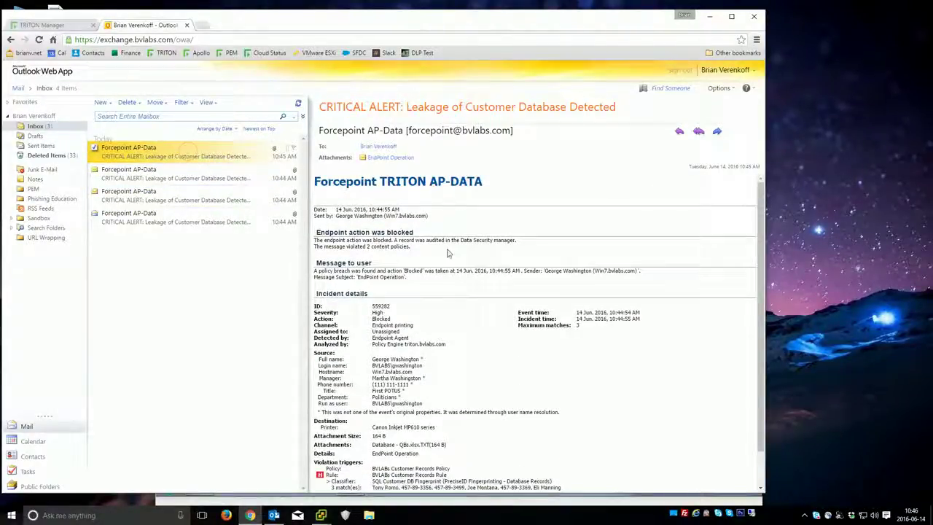
pyautogui.scroll(-1, 448, 251)
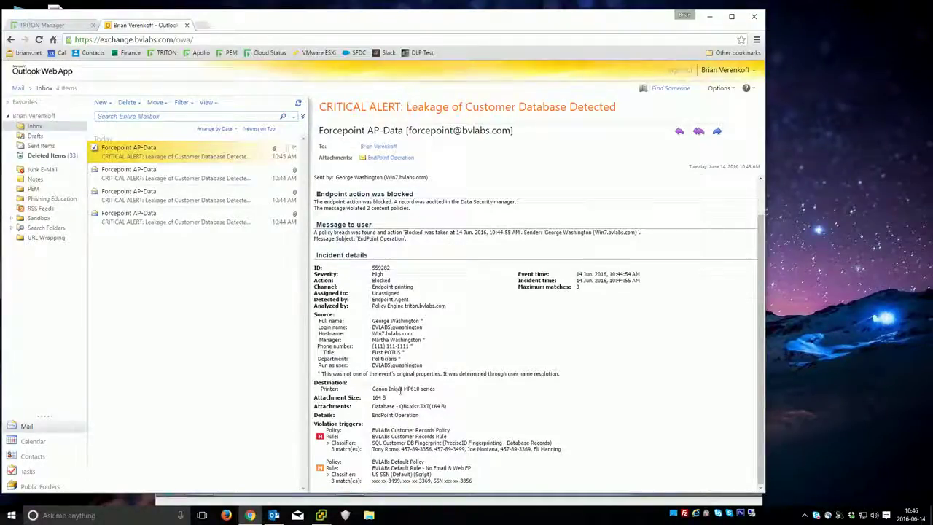
pyautogui.scroll(1, 400, 389)
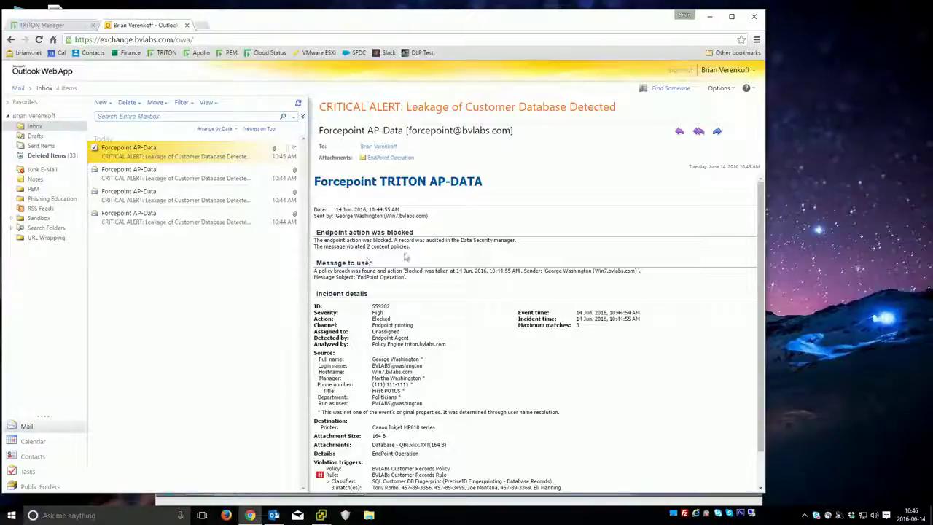
pyautogui.click(71, 26)
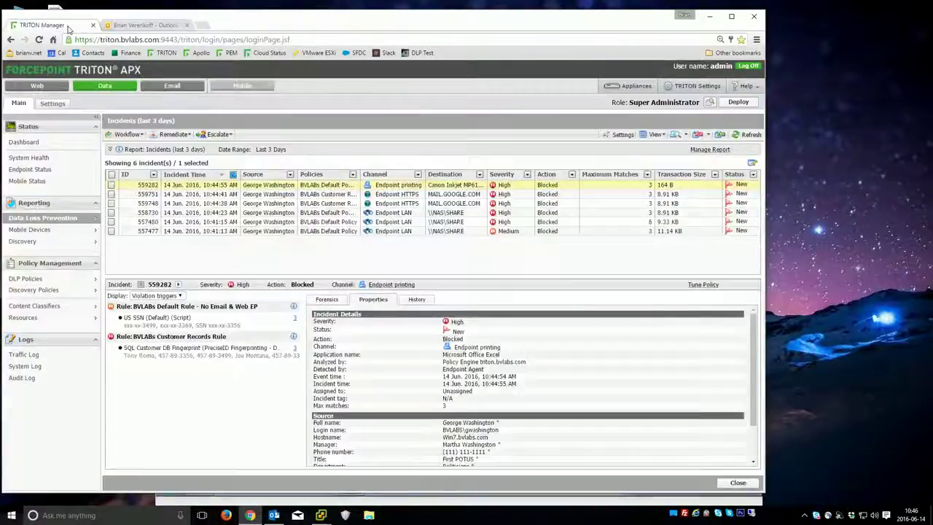